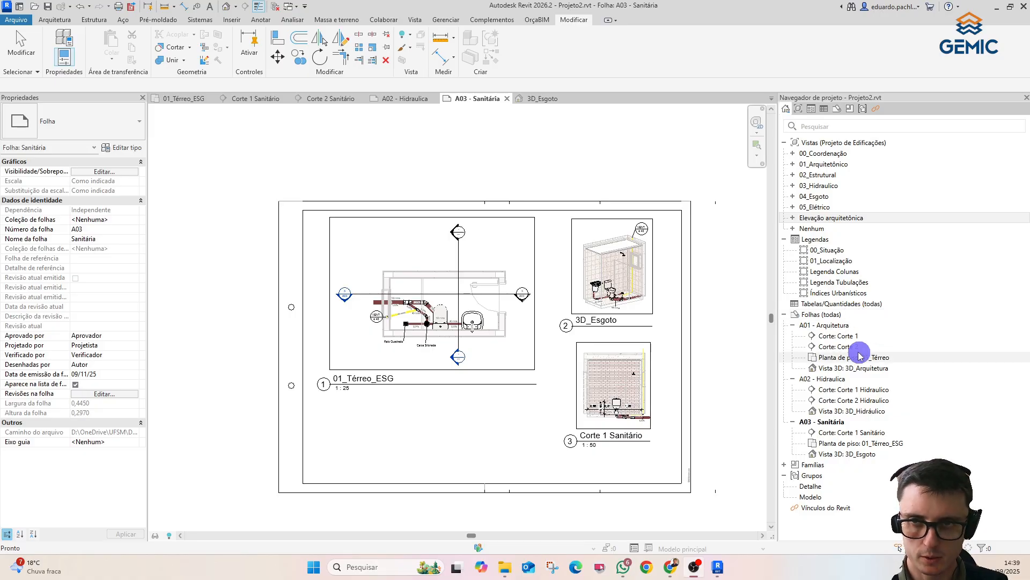
# - Collapse the Legendas and Folhas branches of the project browser and select the Tabelas/Quantidades category
pyautogui.click(785, 239)
pyautogui.click(790, 263)
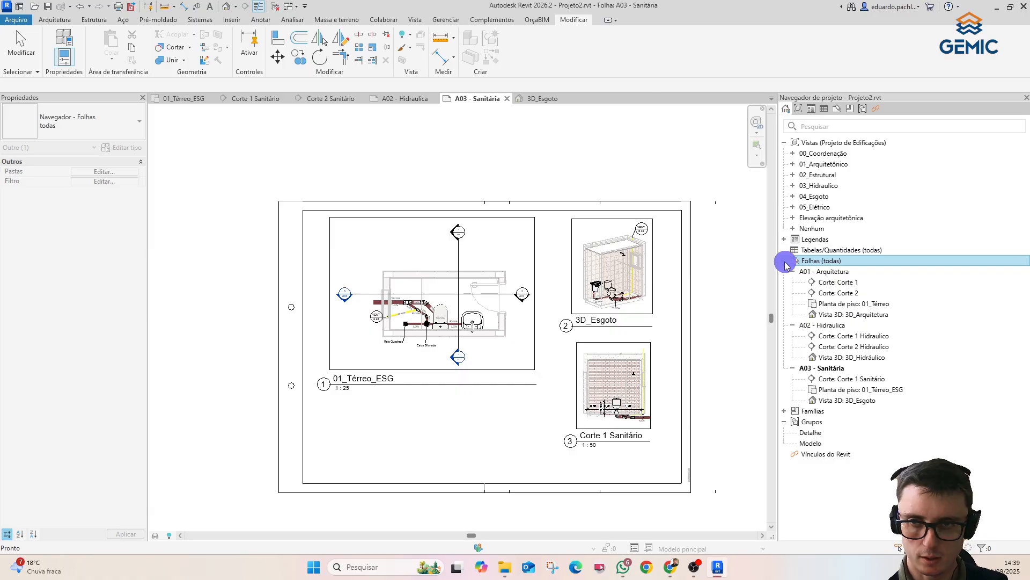
pyautogui.click(784, 261)
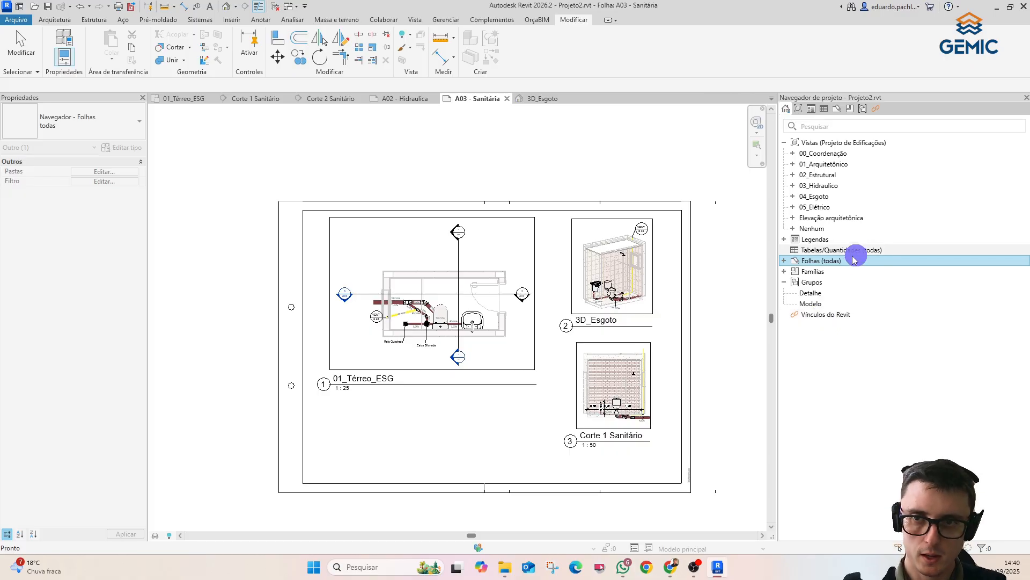
pyautogui.click(829, 250)
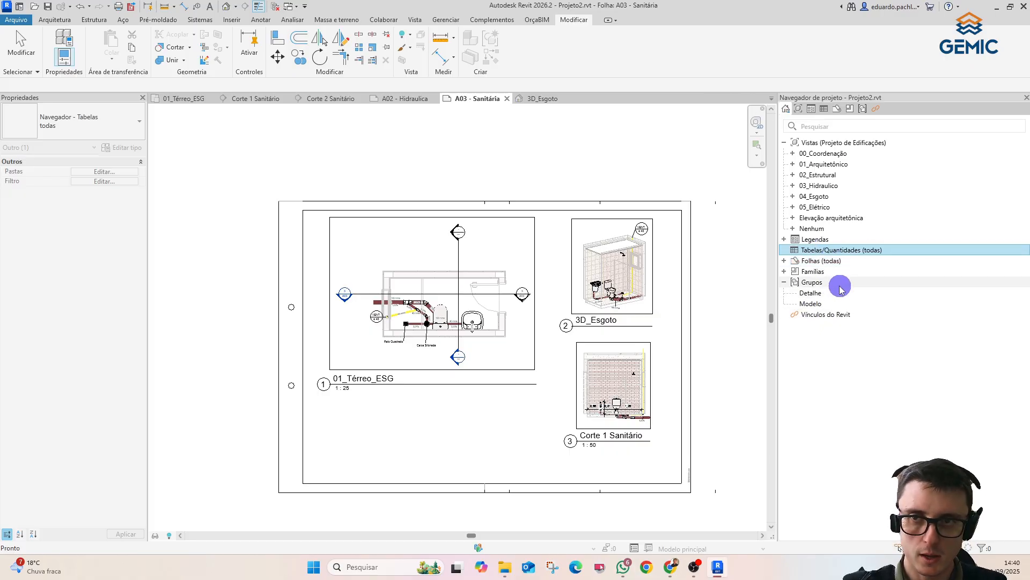
# - Close the open sheets, section views and 3D_Esgoto view, keeping only 01_Térreo_ESG open
pyautogui.click(508, 99)
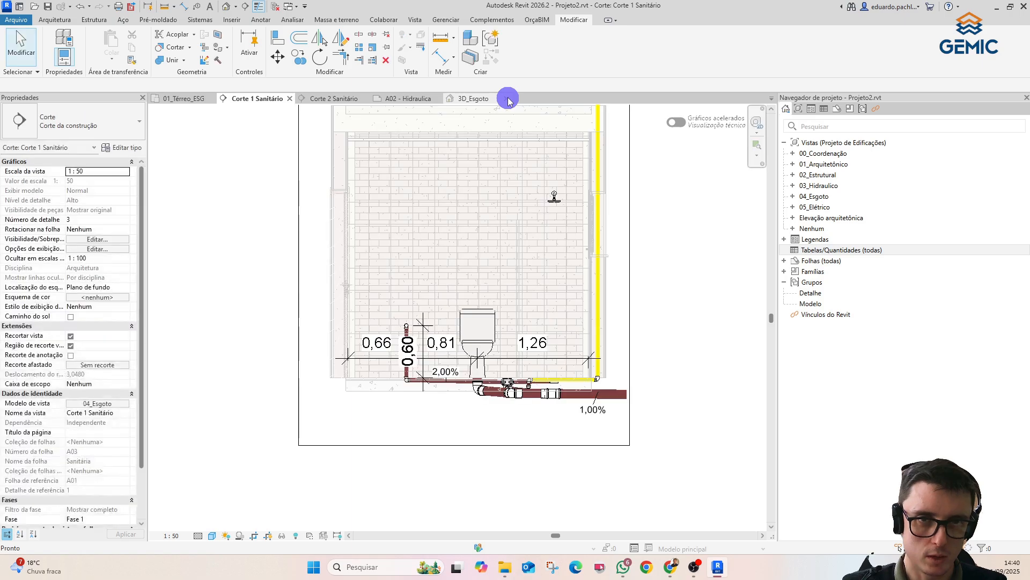
pyautogui.click(506, 98)
pyautogui.click(442, 99)
pyautogui.click(367, 99)
pyautogui.click(291, 99)
# - Open the 3D_Completo view from 00_Coordenação and close the 01_Térreo_ESG view
pyautogui.click(793, 153)
pyautogui.doubleClick(846, 249)
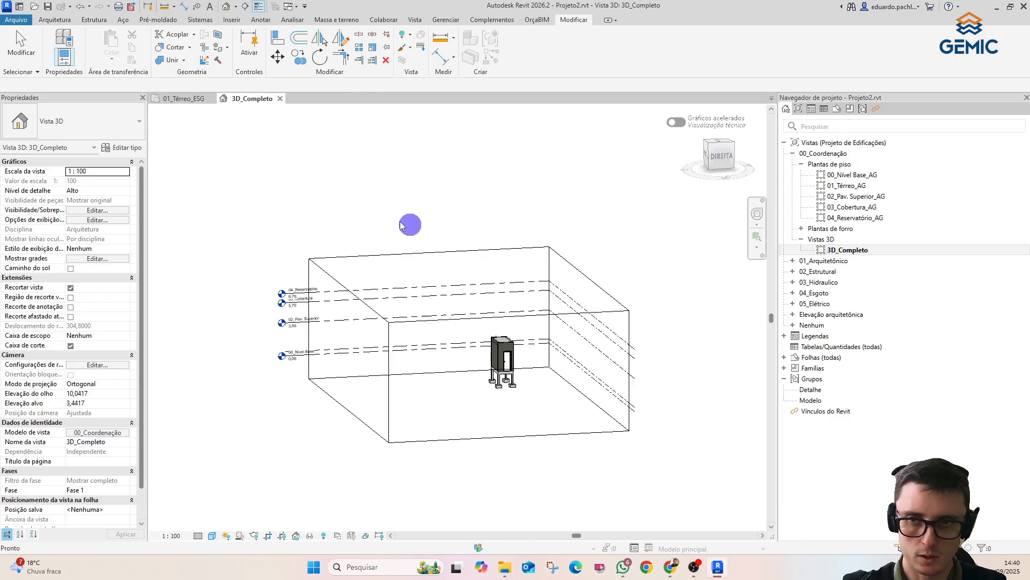
pyautogui.click(213, 100)
# - Displace the side wall to the left of the door, with its columns and footings, about 3.74 m outward along negative Y
pyautogui.scroll(3, 547, 432)
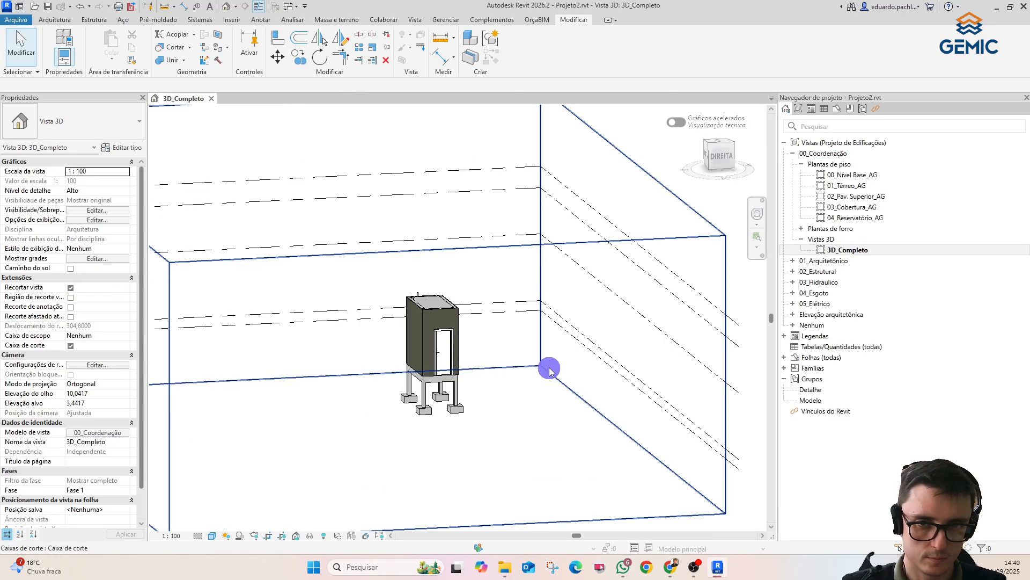
pyautogui.keyDown('shift'); pyautogui.moveTo(594, 449); pyautogui.dragTo(336, 213, button='middle'); pyautogui.keyUp('shift')
pyautogui.click(338, 211)
pyautogui.keyDown('shift'); pyautogui.moveTo(397, 245); pyautogui.dragTo(365, 226, button='middle'); pyautogui.keyUp('shift')
pyautogui.click(364, 274)
pyautogui.moveTo(365, 263); pyautogui.dragTo(456, 451)
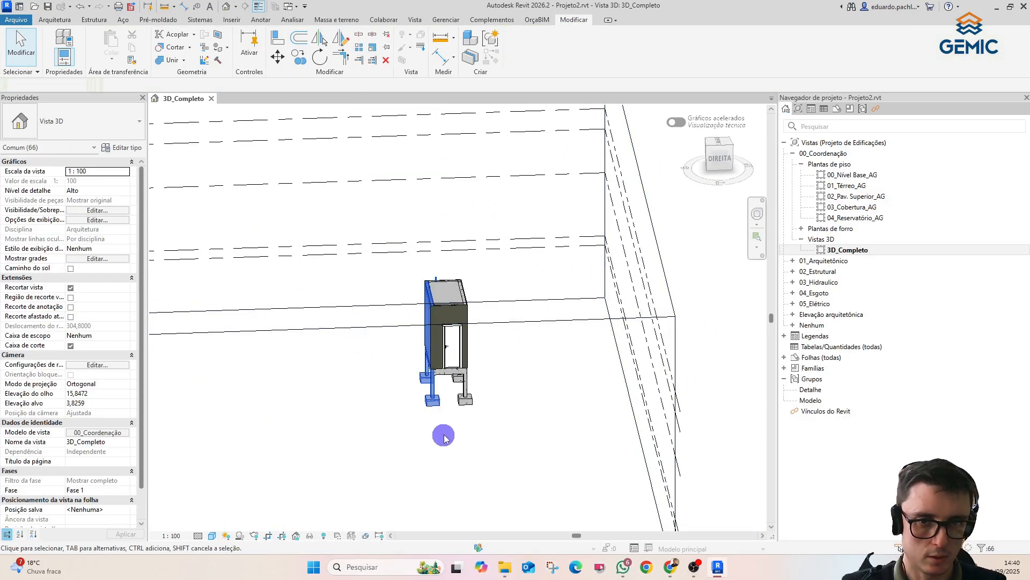
pyautogui.click(421, 33)
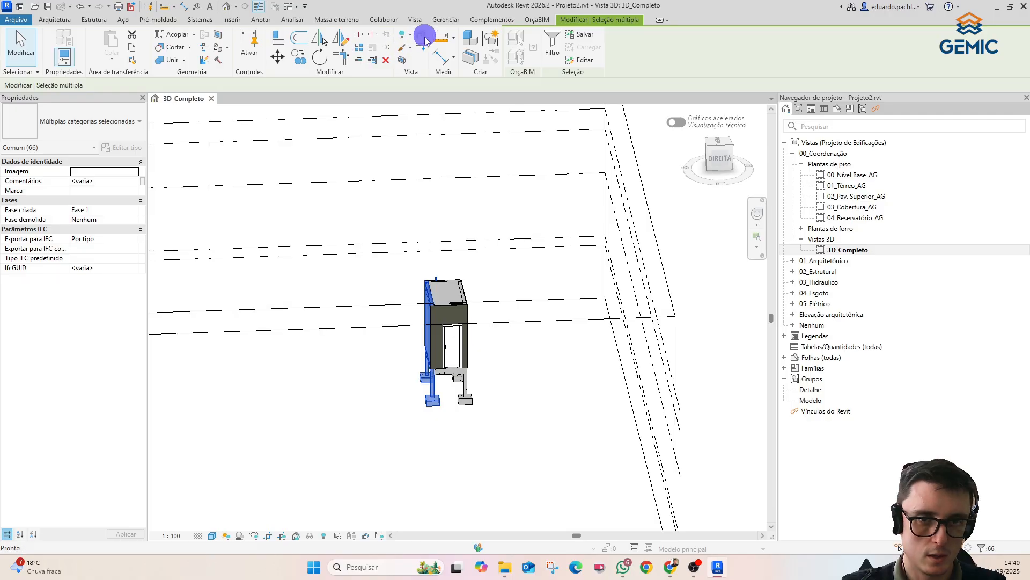
pyautogui.moveTo(462, 344); pyautogui.dragTo(373, 338)
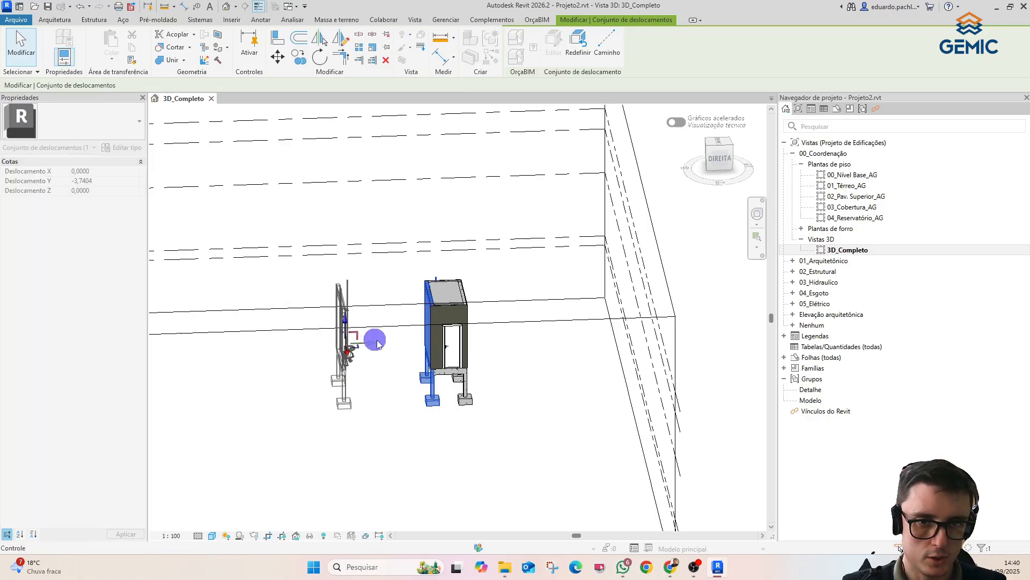
# - Displace the opposite side wall, with its columns and footings, outward along positive Y
pyautogui.click(436, 451)
pyautogui.keyDown('shift'); pyautogui.moveTo(446, 324); pyautogui.dragTo(456, 304, button='middle'); pyautogui.keyUp('shift')
pyautogui.moveTo(465, 217); pyautogui.dragTo(541, 458)
pyautogui.moveTo(454, 234); pyautogui.dragTo(534, 464)
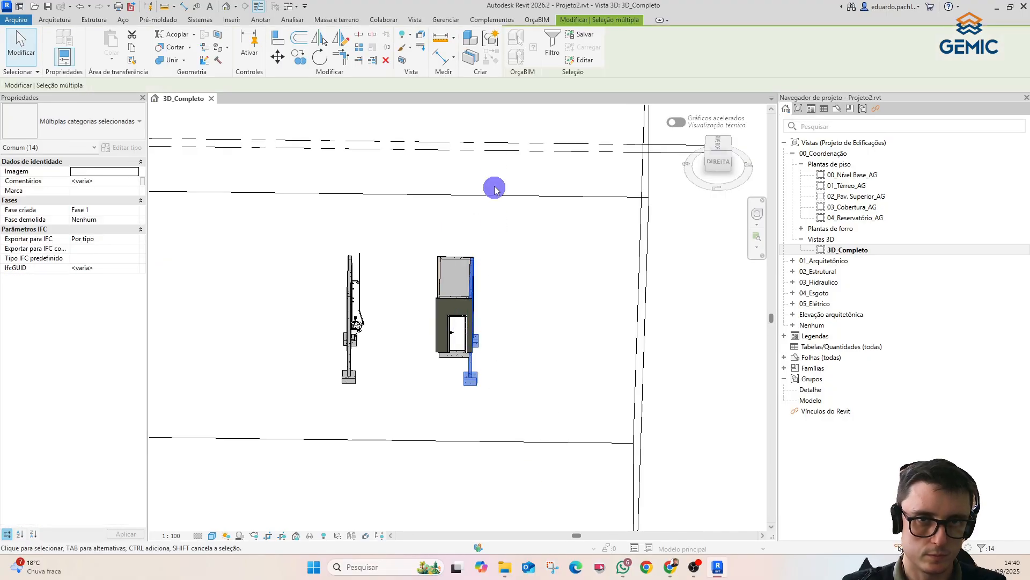
pyautogui.click(420, 34)
pyautogui.moveTo(487, 321); pyautogui.dragTo(603, 322)
# - Displace the wall with the door about 3.62 m outward along positive X
pyautogui.keyDown('shift'); pyautogui.moveTo(585, 397); pyautogui.dragTo(644, 424, button='middle'); pyautogui.keyUp('shift')
pyautogui.moveTo(605, 389); pyautogui.dragTo(693, 480)
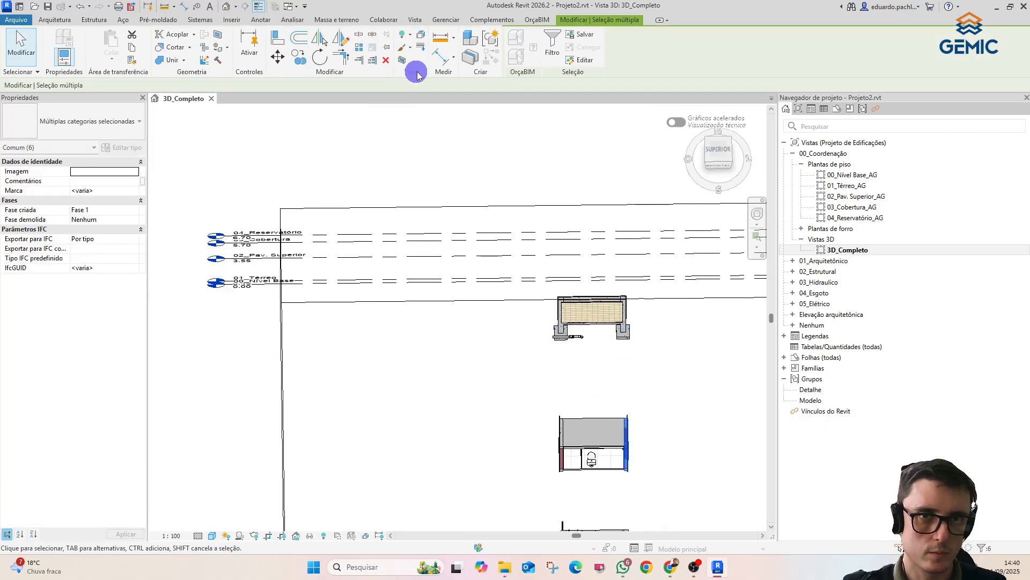
pyautogui.moveTo(644, 441); pyautogui.dragTo(732, 441)
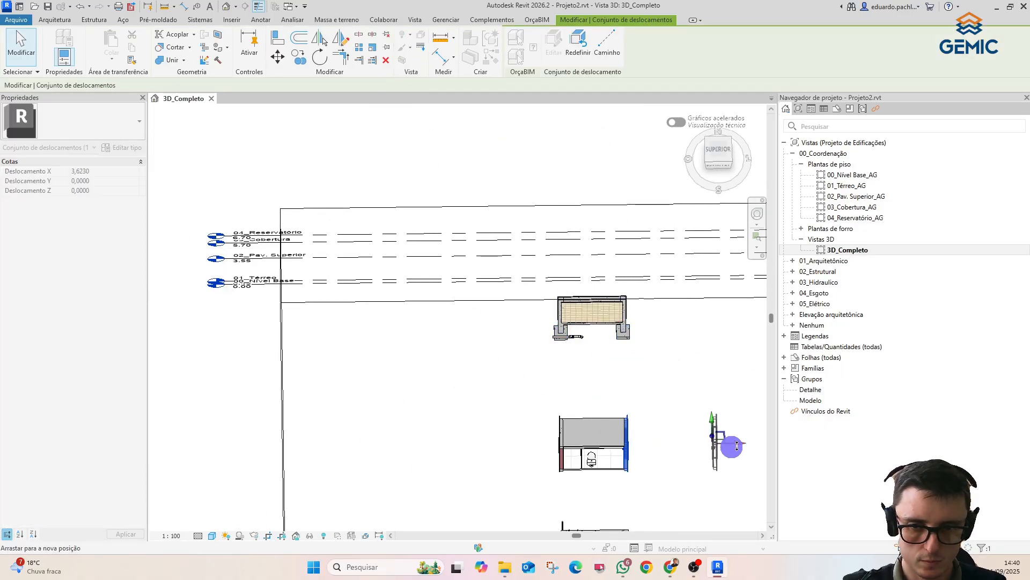
# - Displace the wall with the window outward along negative X to complete the exploded view
pyautogui.moveTo(509, 386); pyautogui.dragTo(603, 510)
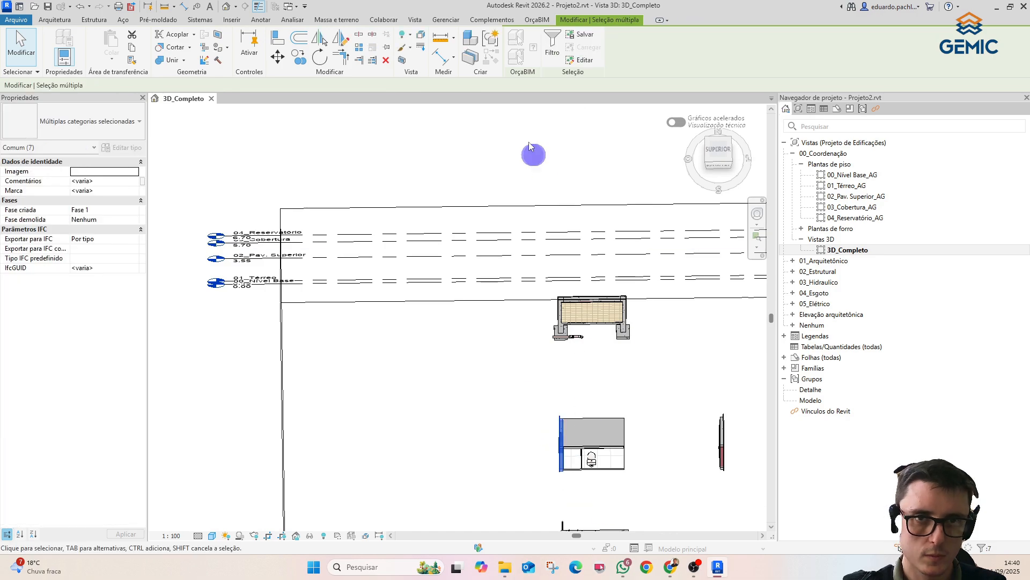
pyautogui.click(424, 38)
pyautogui.moveTo(594, 439); pyautogui.dragTo(463, 442)
pyautogui.click(668, 399)
pyautogui.keyDown('shift'); pyautogui.moveTo(679, 407); pyautogui.dragTo(544, 295, button='middle'); pyautogui.keyUp('shift')
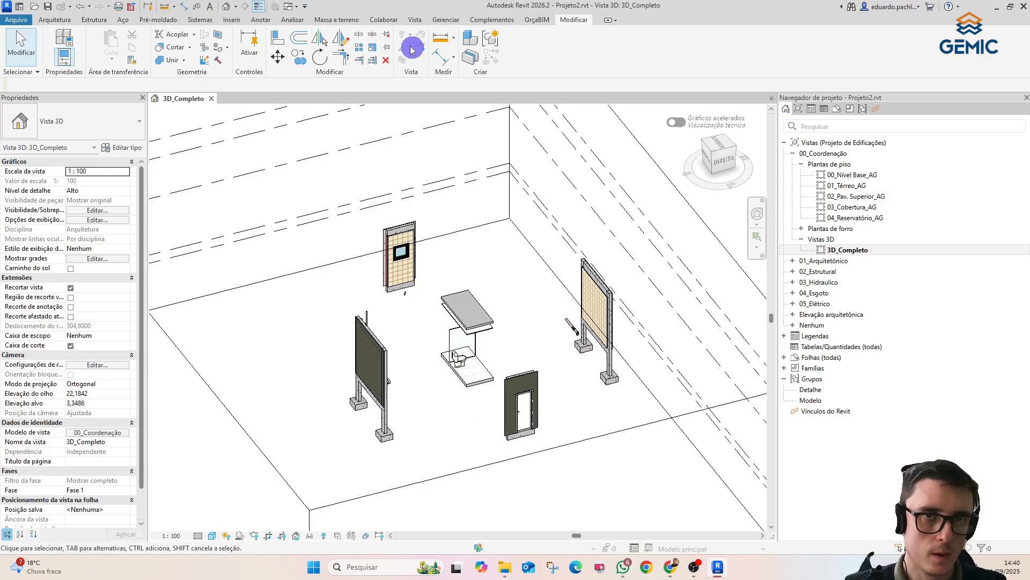
# - Create a new material takeoff for the Paredes category with the phase set to Fase 1
pyautogui.click(423, 22)
pyautogui.click(652, 34)
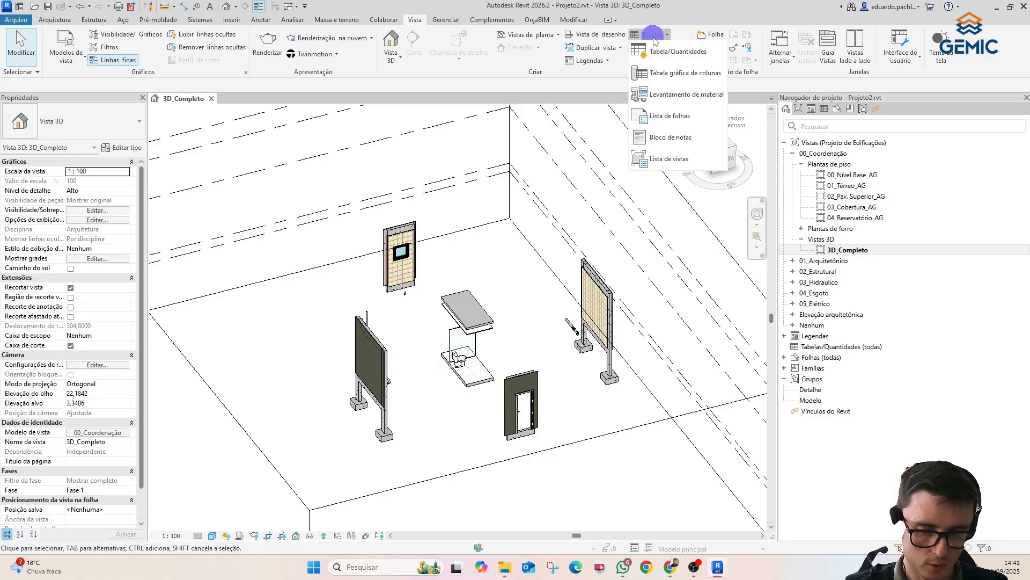
pyautogui.click(672, 93)
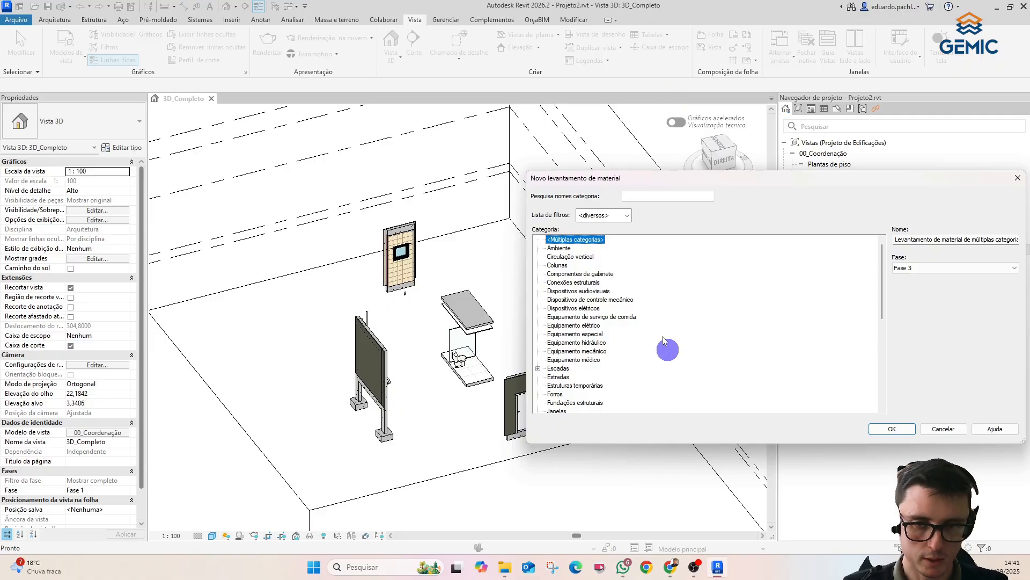
pyautogui.scroll(-2, 665, 344)
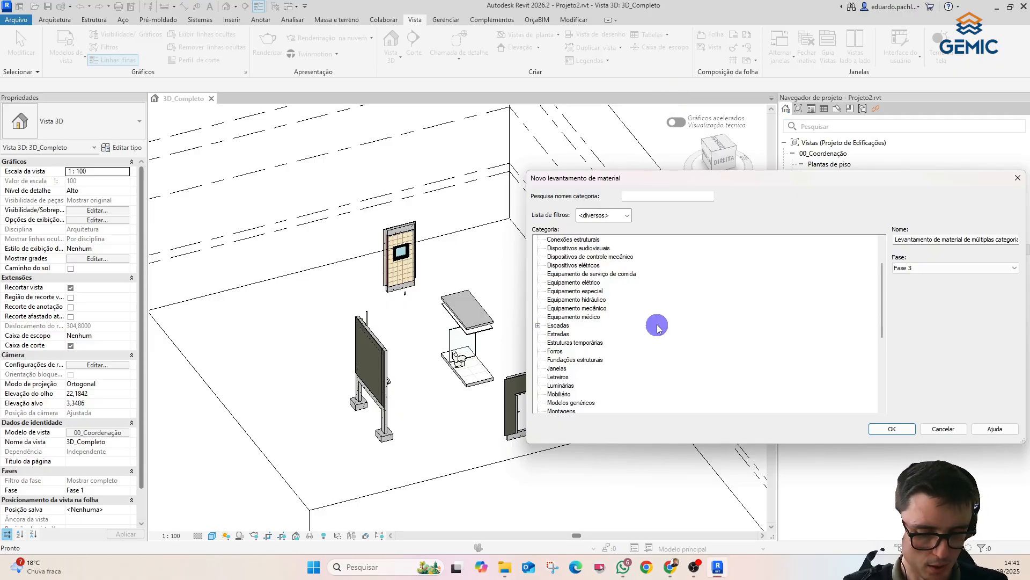
pyautogui.scroll(-5, 658, 328)
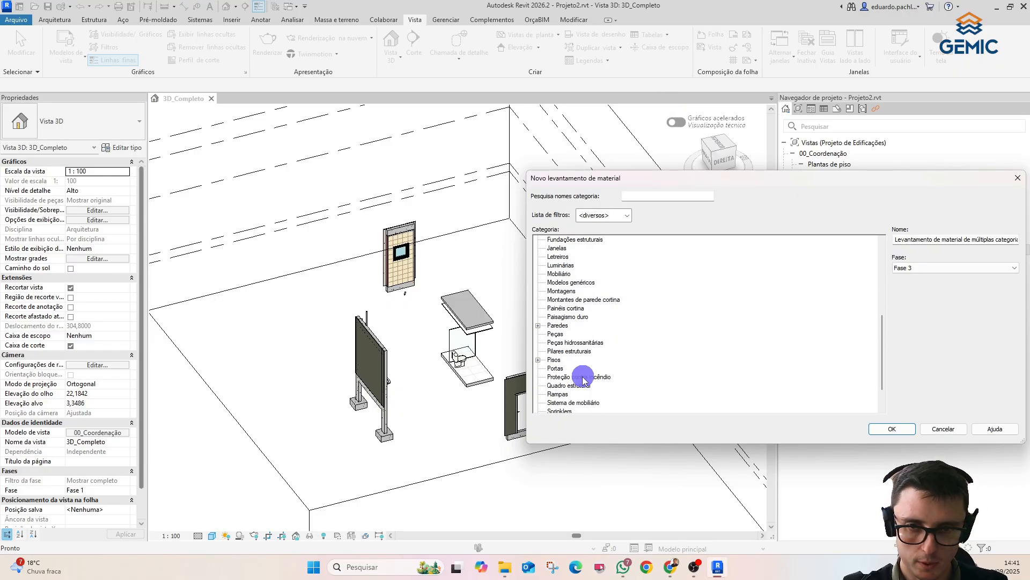
pyautogui.click(558, 325)
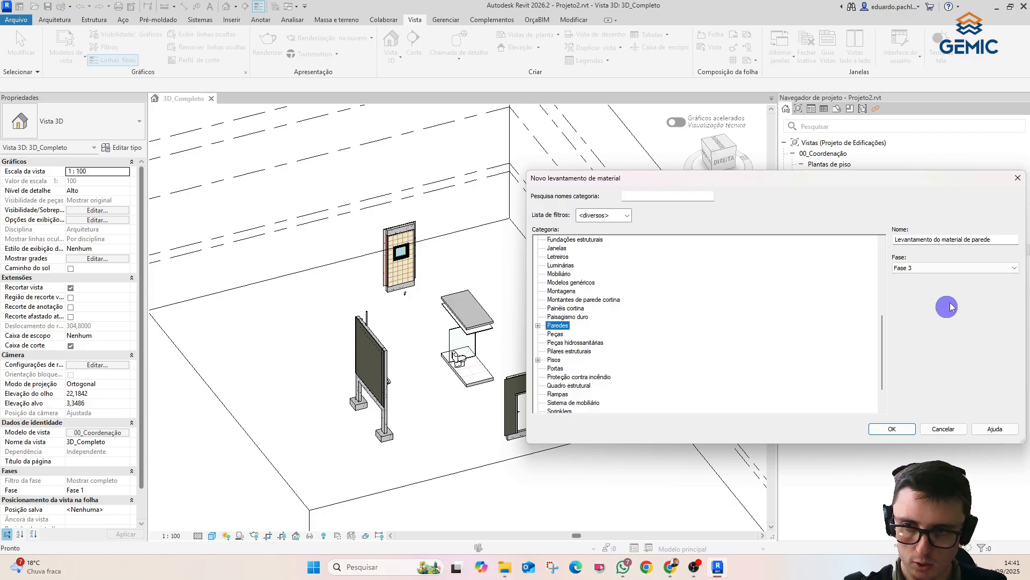
pyautogui.click(953, 267)
pyautogui.click(925, 292)
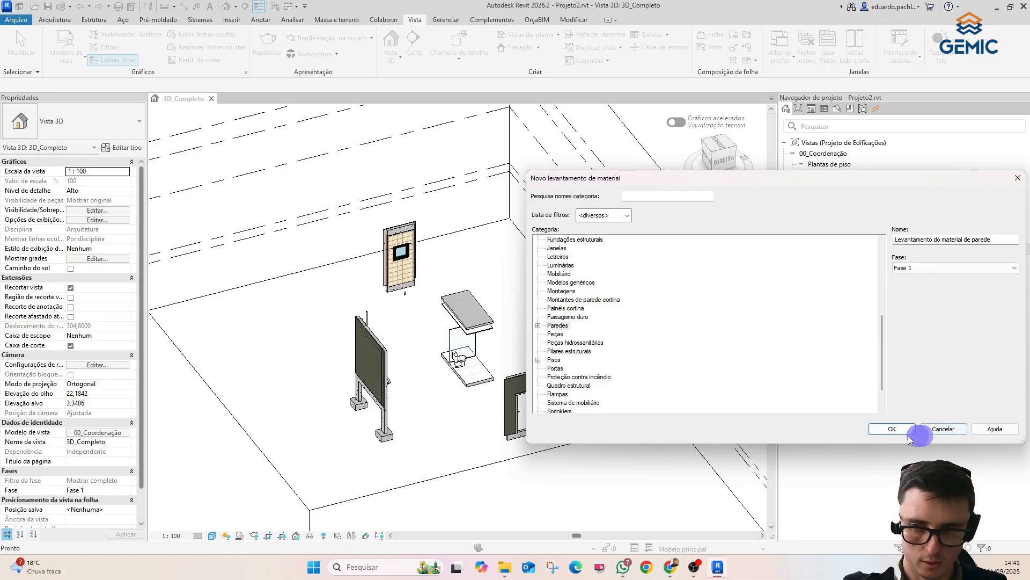
pyautogui.click(888, 429)
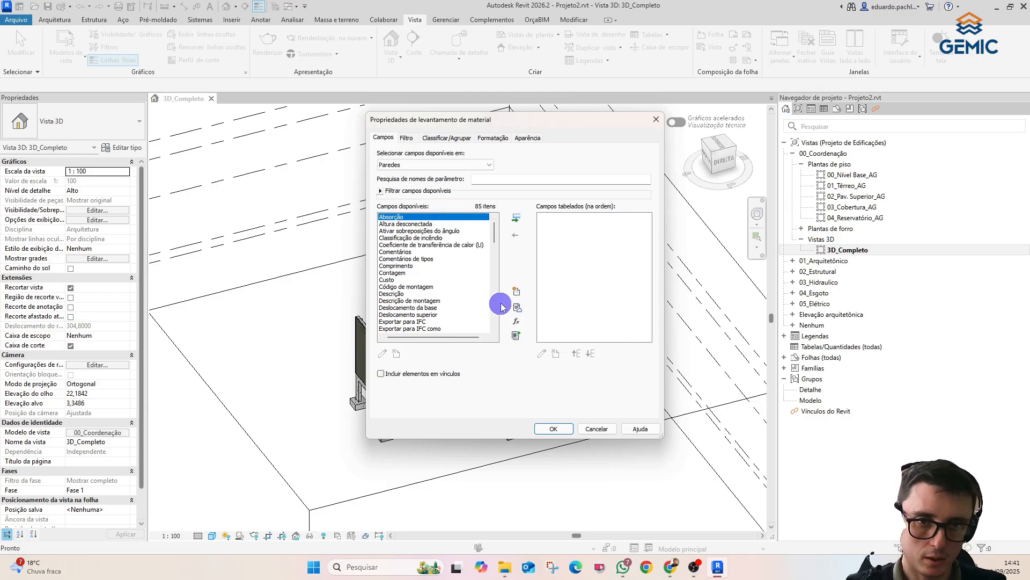
# - Look through the available wall fields and add Família e tipo to the takeoff
pyautogui.scroll(-13, 458, 268)
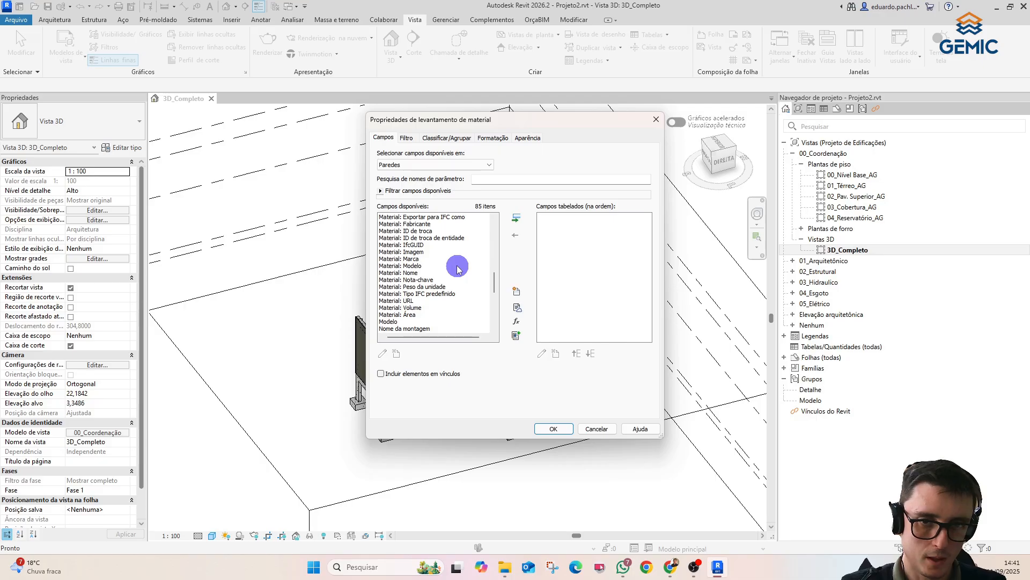
pyautogui.scroll(-5, 458, 268)
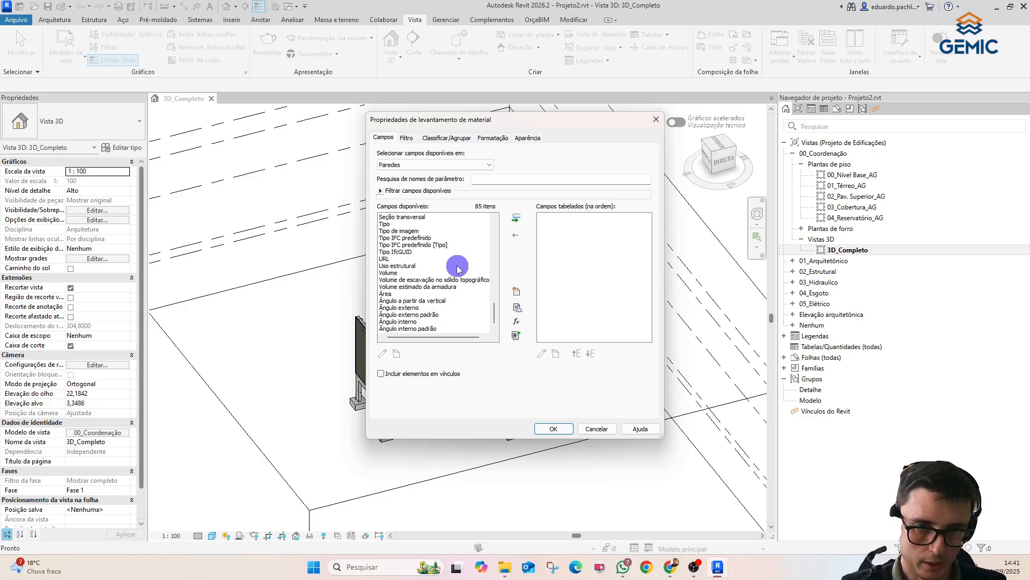
pyautogui.scroll(1, 458, 268)
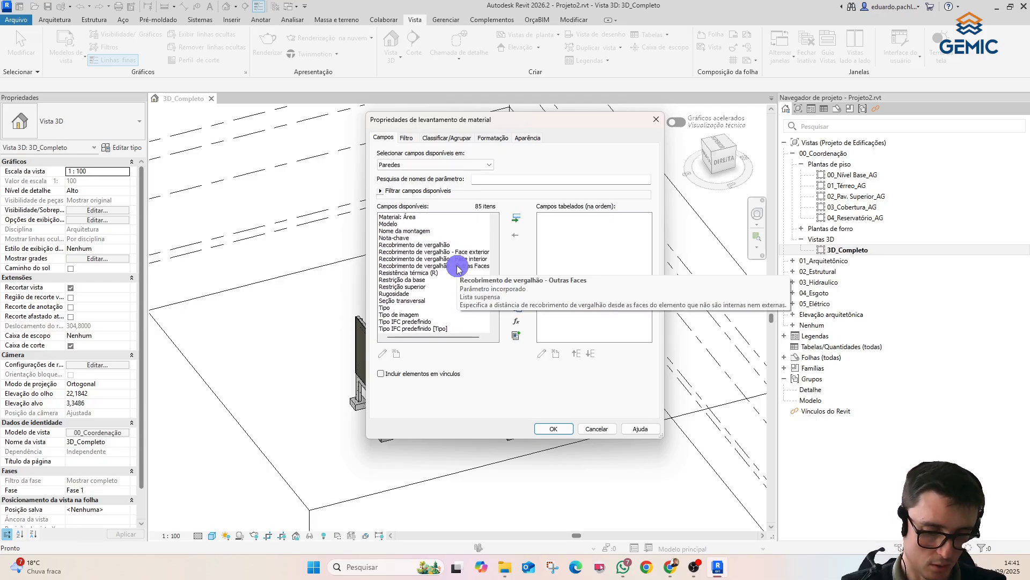
pyautogui.scroll(2, 458, 268)
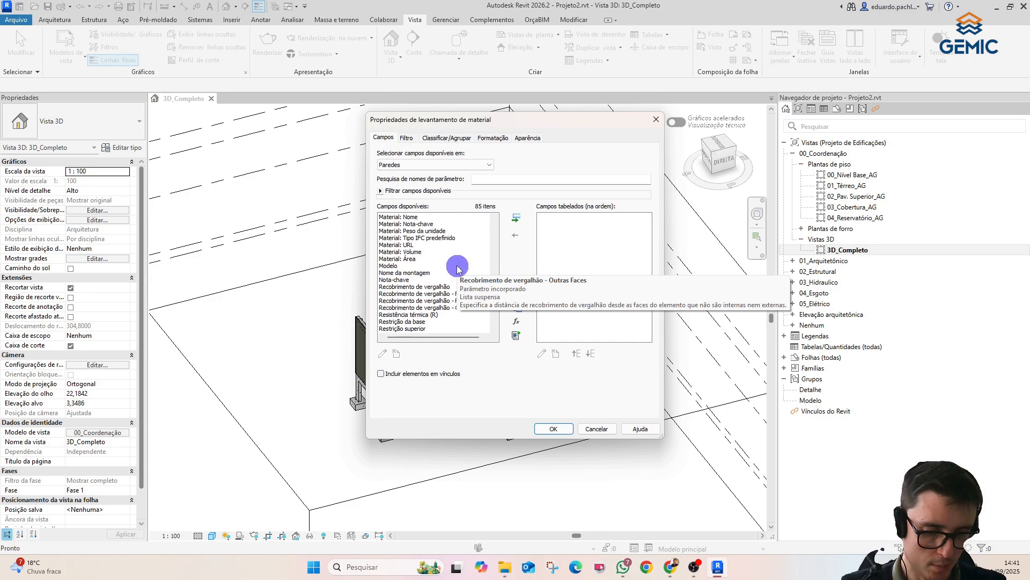
pyautogui.scroll(13, 458, 269)
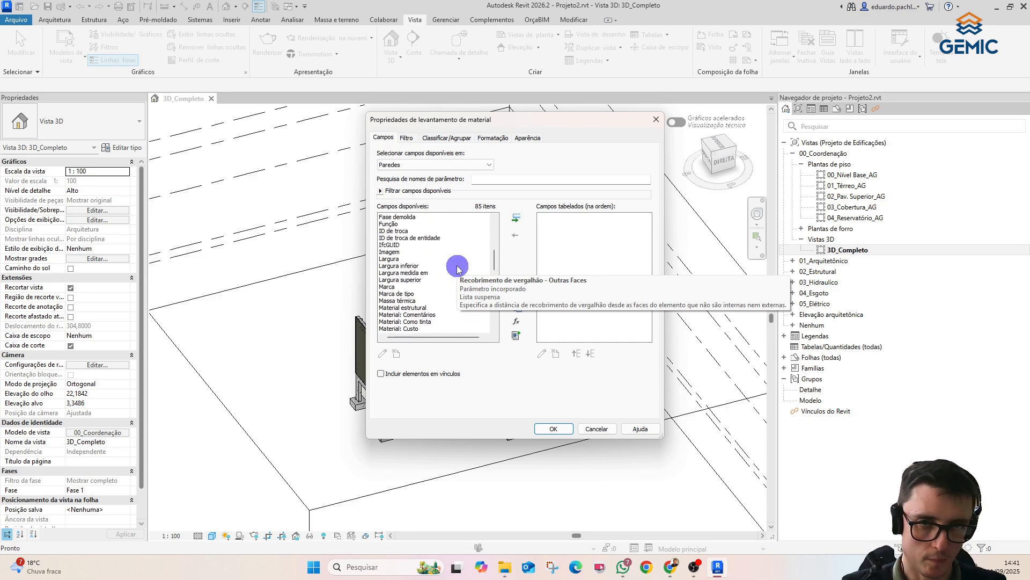
pyautogui.scroll(-3, 456, 277)
pyautogui.click(408, 301)
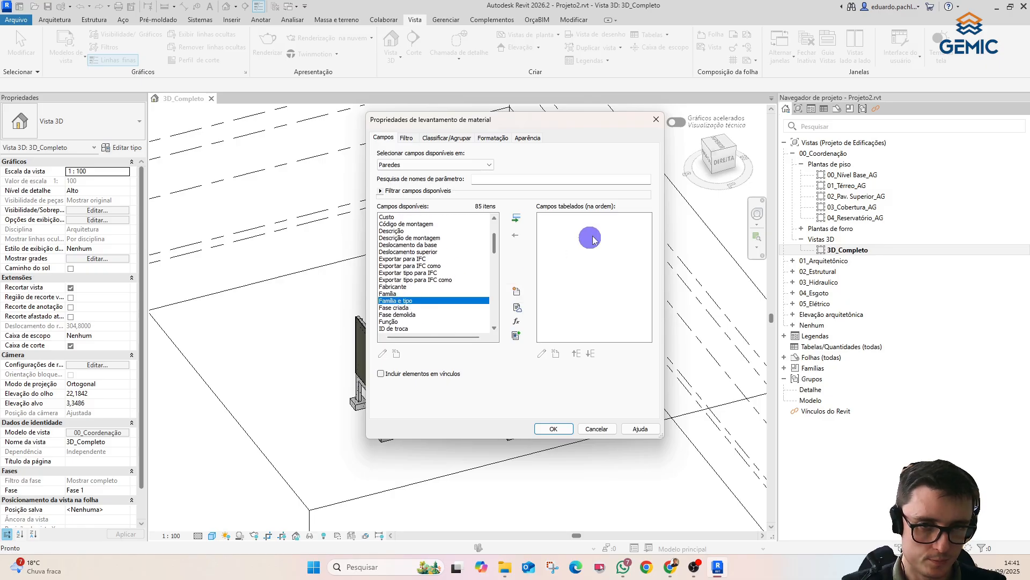
pyautogui.click(514, 219)
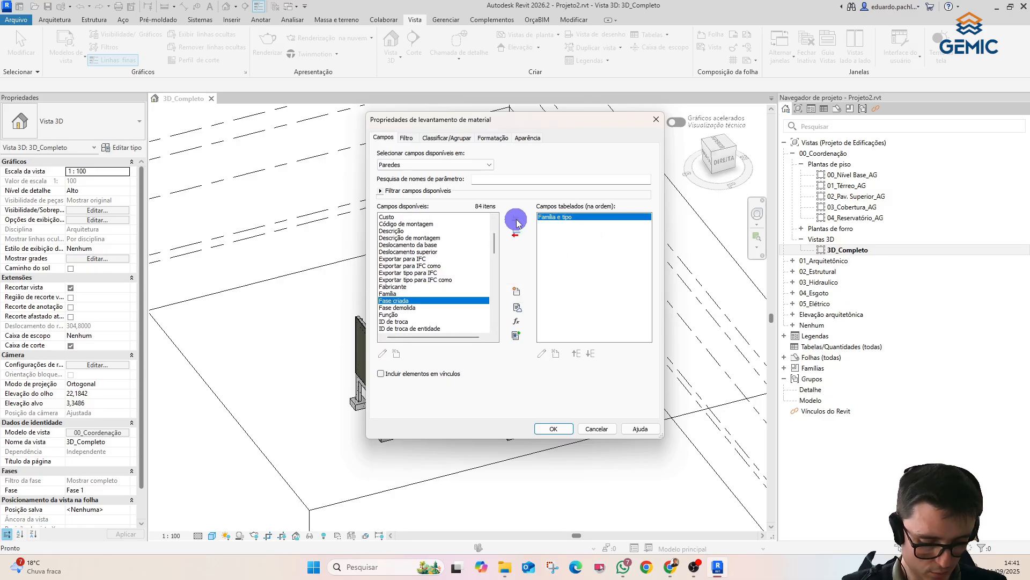
# - Add the Comprimento field to the wall material takeoff
pyautogui.scroll(-7, 429, 293)
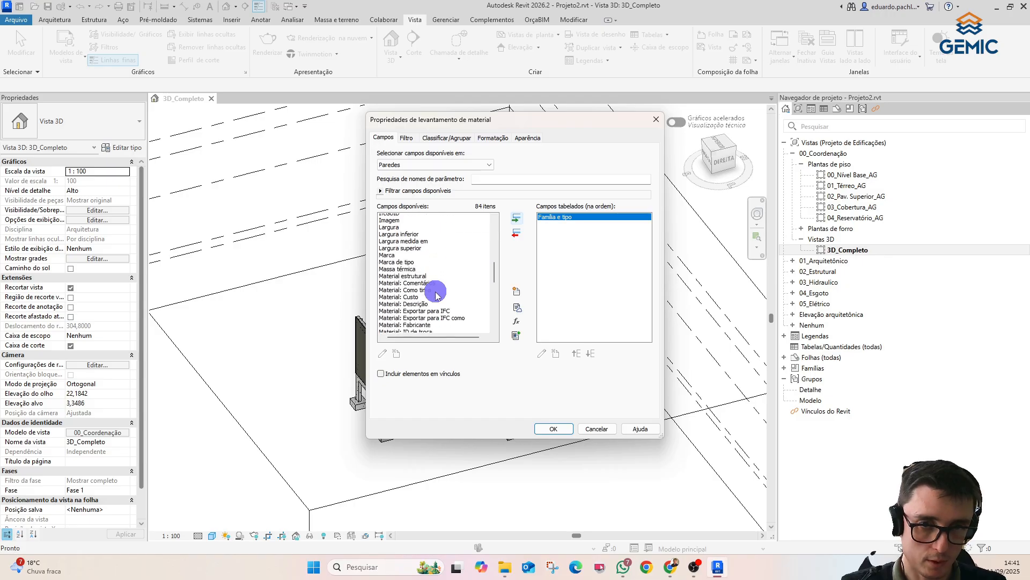
pyautogui.scroll(-5, 436, 295)
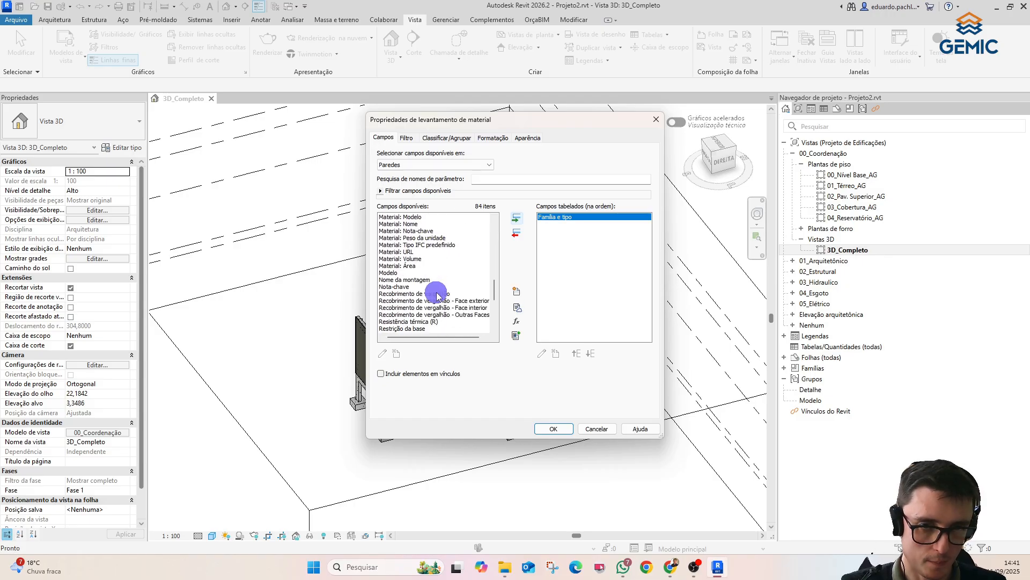
pyautogui.scroll(6, 446, 297)
pyautogui.scroll(5, 448, 296)
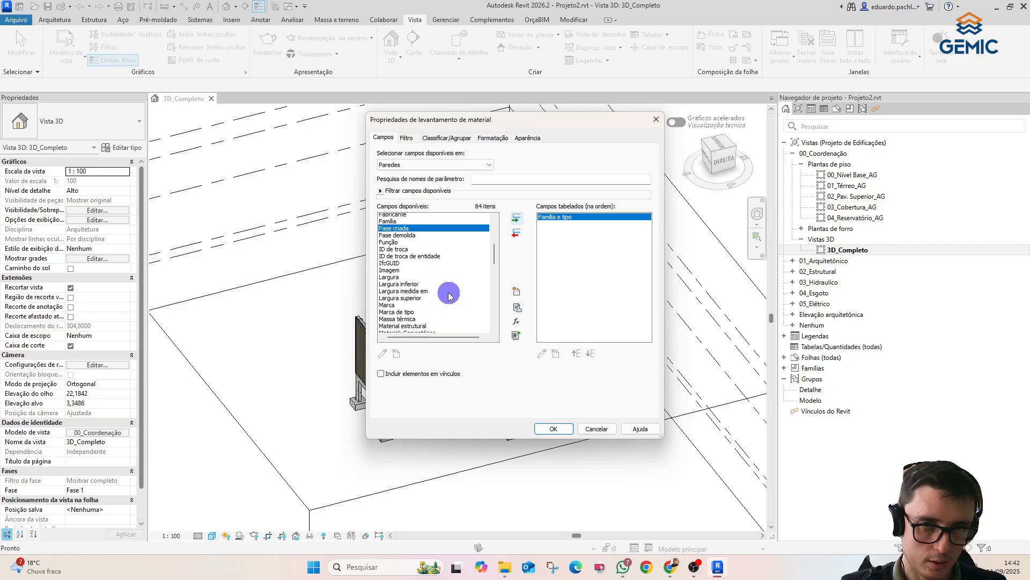
pyautogui.scroll(1, 448, 296)
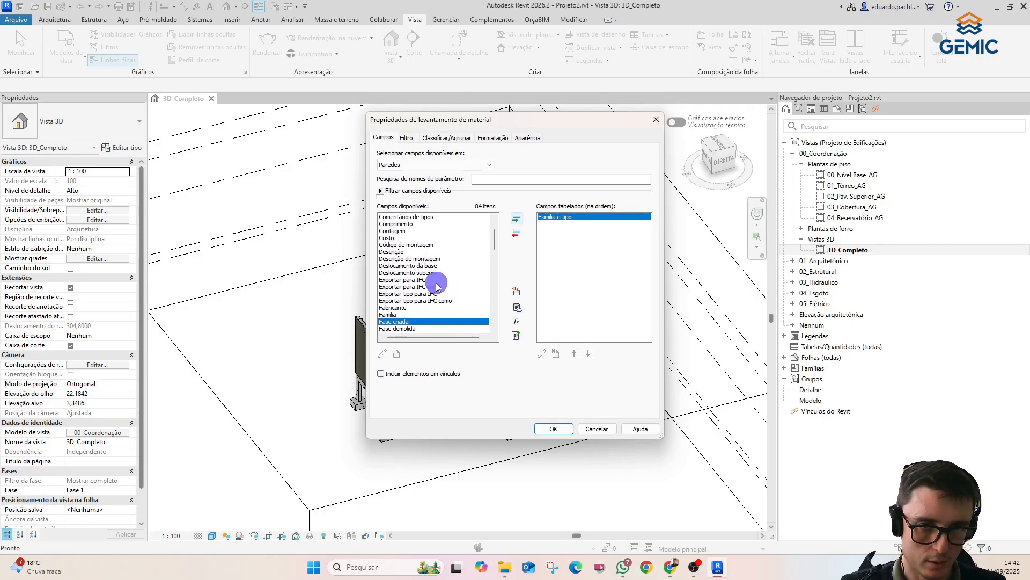
pyautogui.click(407, 224)
pyautogui.click(515, 219)
# - Add the Largura field to the wall material takeoff
pyautogui.scroll(-4, 449, 292)
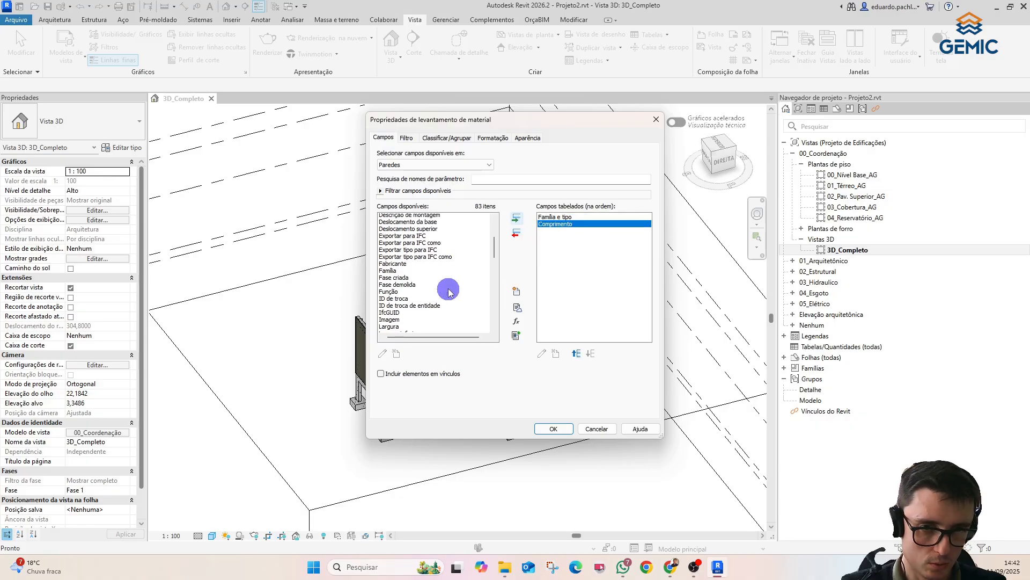
pyautogui.scroll(-1, 449, 292)
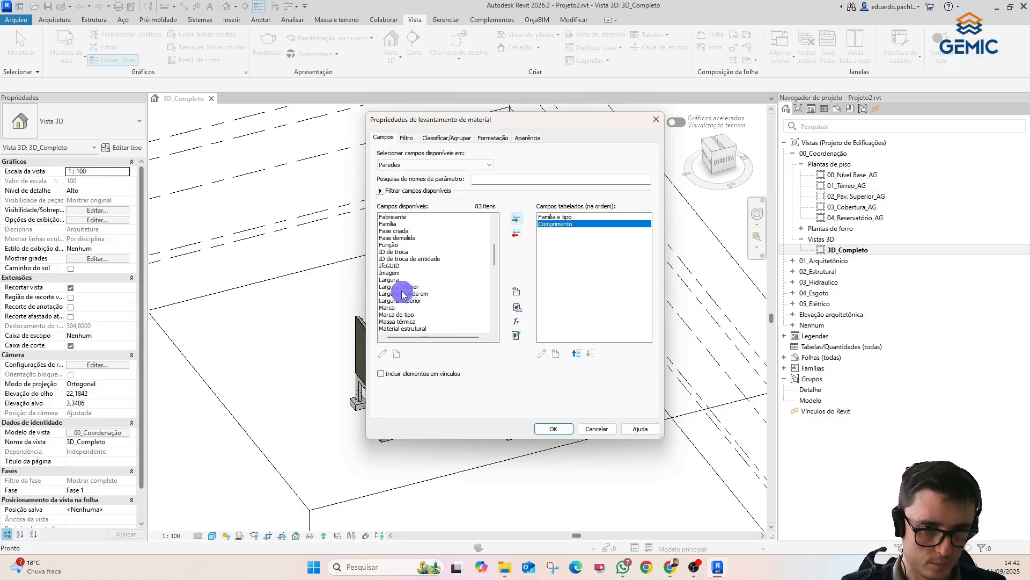
pyautogui.click(398, 281)
pyautogui.click(516, 218)
pyautogui.scroll(-4, 445, 298)
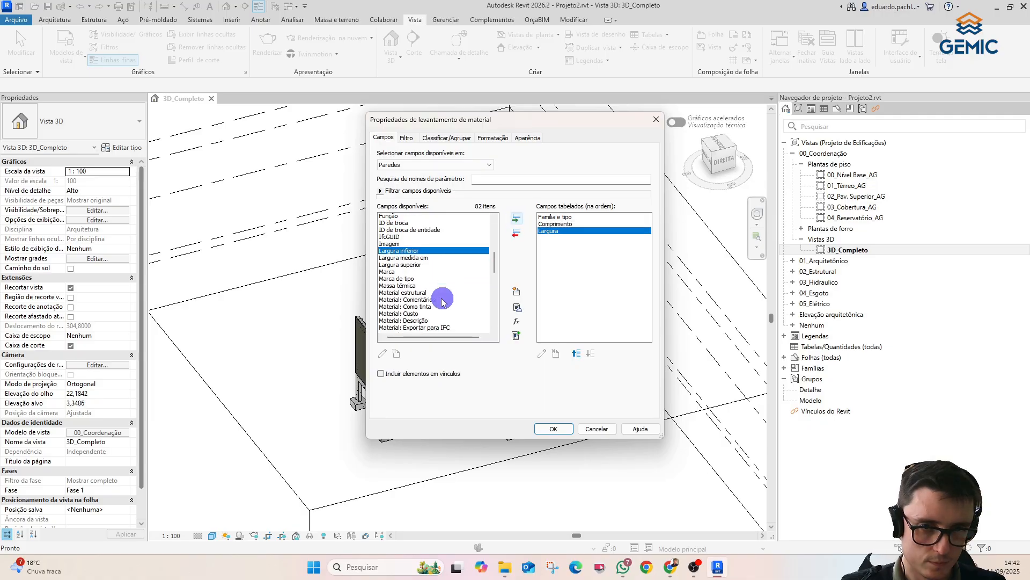
# - Replace the Família e tipo field in the takeoff with Material: Nome, placed first in the field order
pyautogui.click(559, 216)
pyautogui.click(516, 233)
pyautogui.scroll(-5, 473, 260)
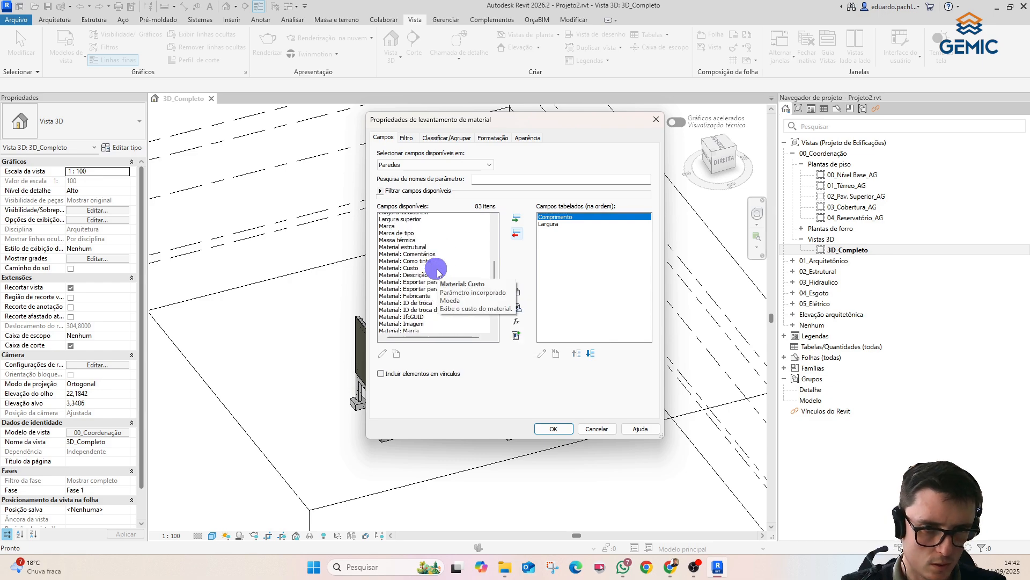
pyautogui.scroll(-1, 430, 322)
pyautogui.click(414, 328)
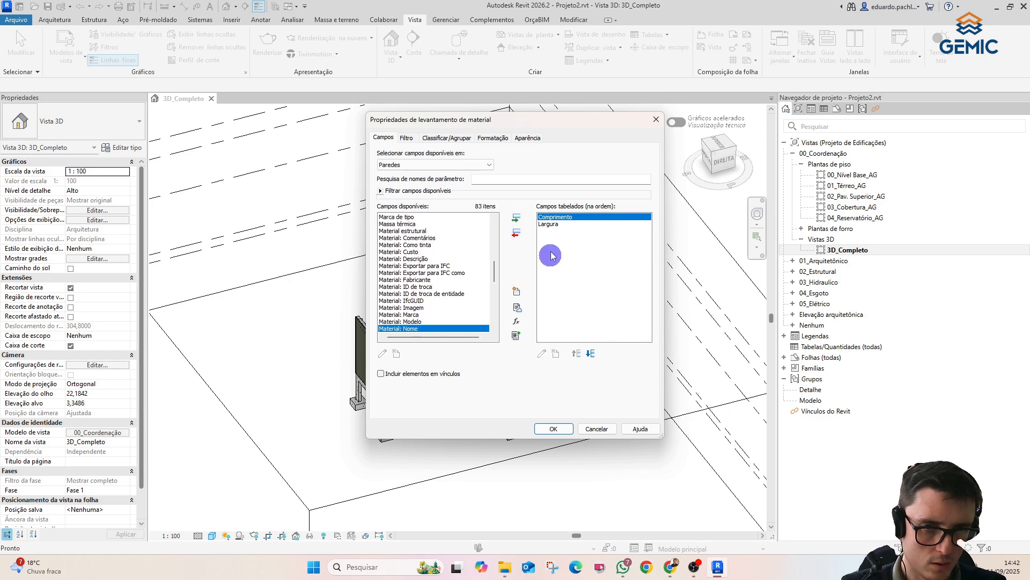
pyautogui.click(516, 218)
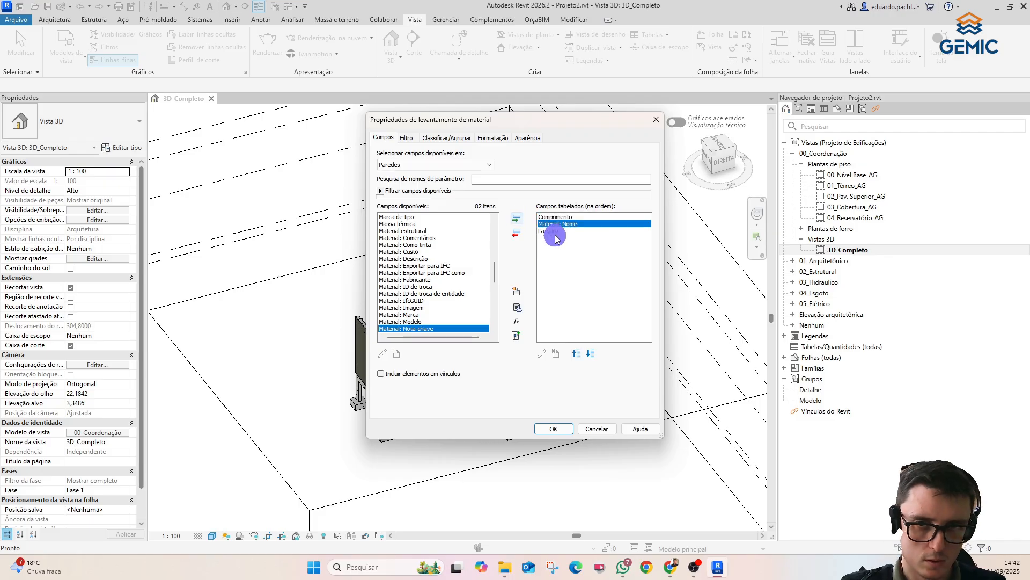
pyautogui.click(577, 353)
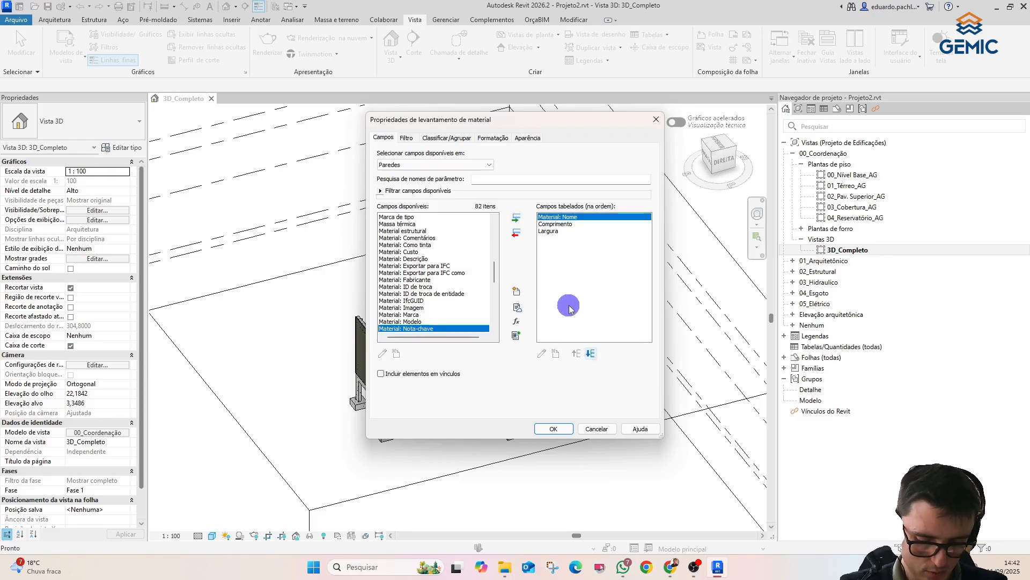
# - Add the Material: Área and Material: Volume fields to the wall material takeoff
pyautogui.scroll(-4, 443, 311)
pyautogui.click(430, 279)
pyautogui.click(517, 218)
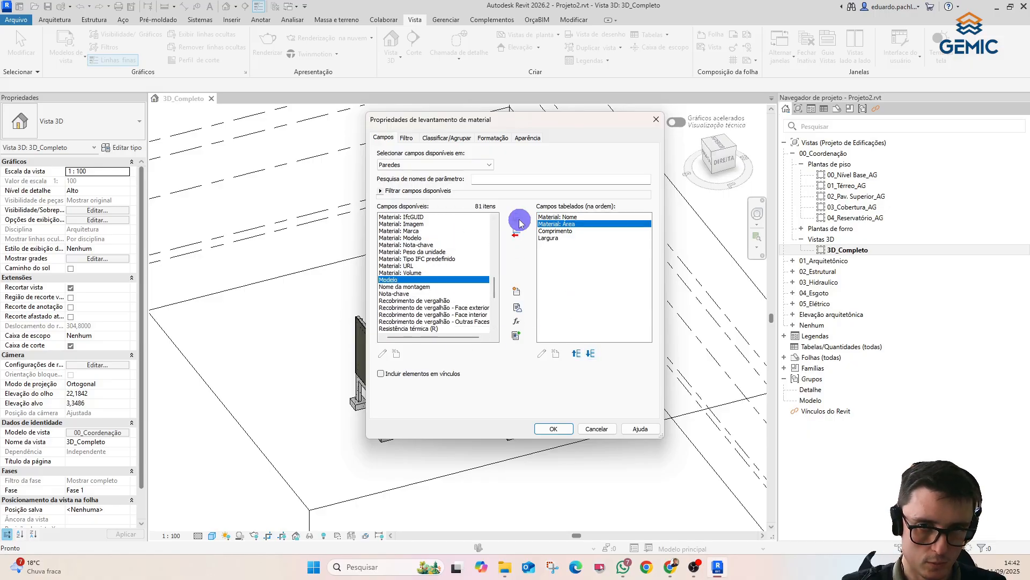
pyautogui.click(435, 273)
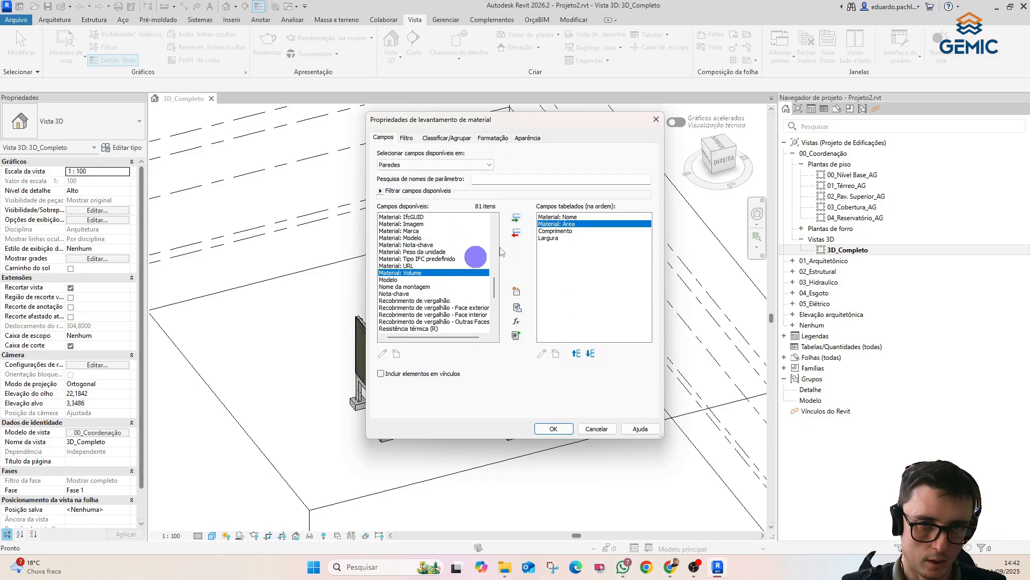
pyautogui.click(516, 218)
# - Reorder the takeoff fields so that Comprimento and Largura come before Material: Volume
pyautogui.click(555, 238)
pyautogui.click(577, 353)
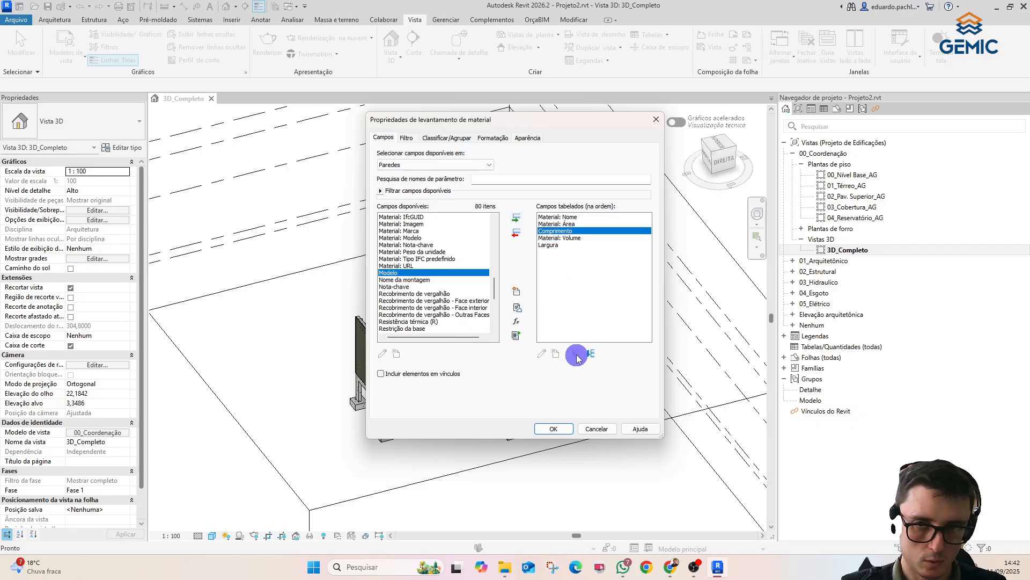
pyautogui.click(554, 246)
pyautogui.click(577, 353)
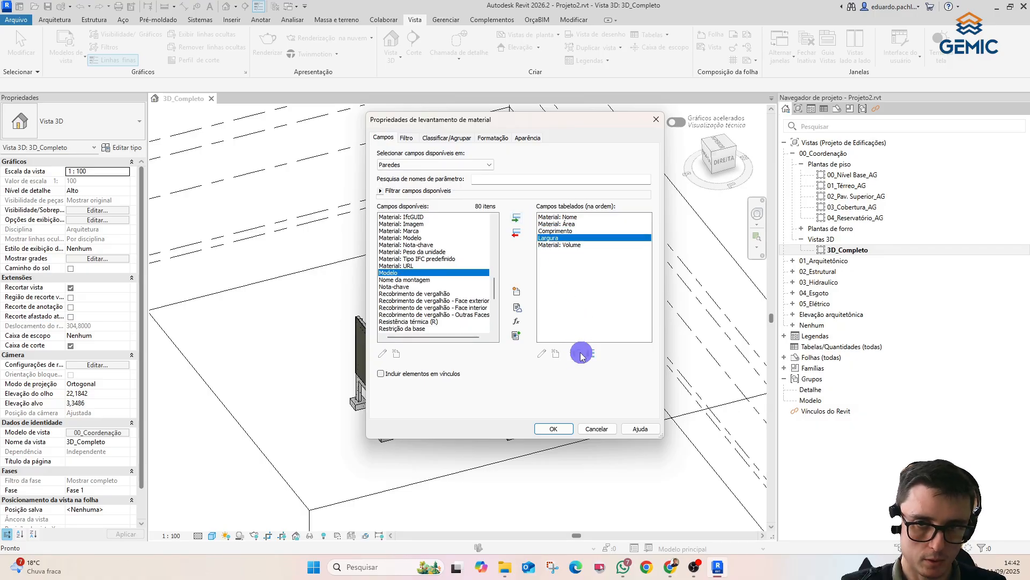
# - Generate the wall material takeoff table and tile it side by side with the 3D_Completo view
pyautogui.scroll(3, 415, 288)
pyautogui.scroll(1, 415, 289)
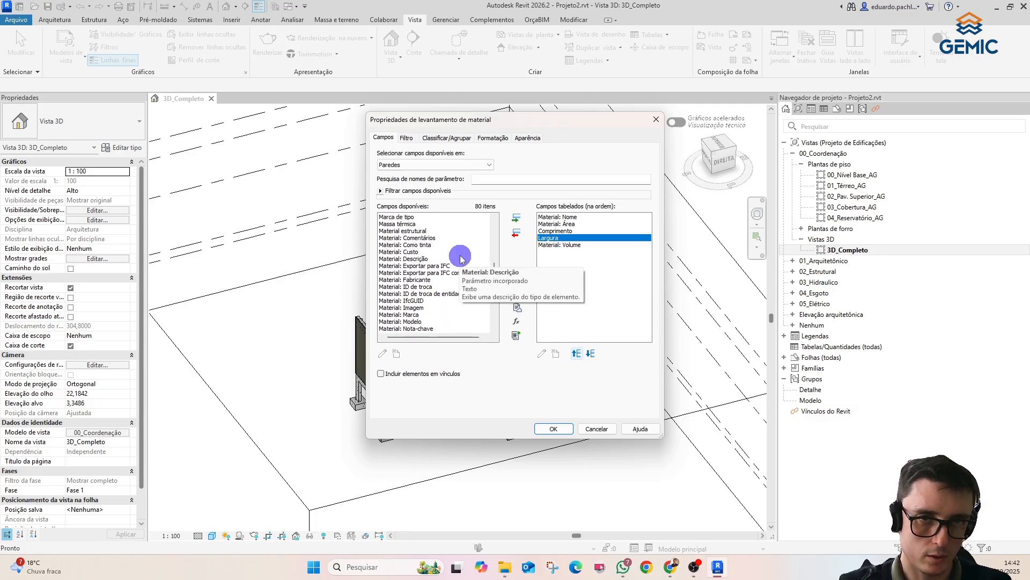
pyautogui.click(555, 428)
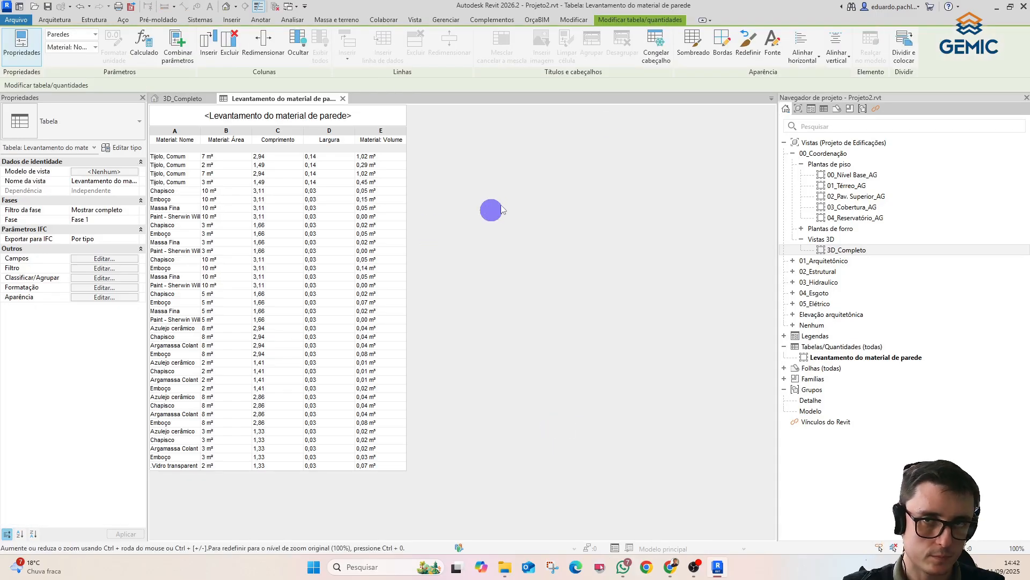
pyautogui.click(416, 19)
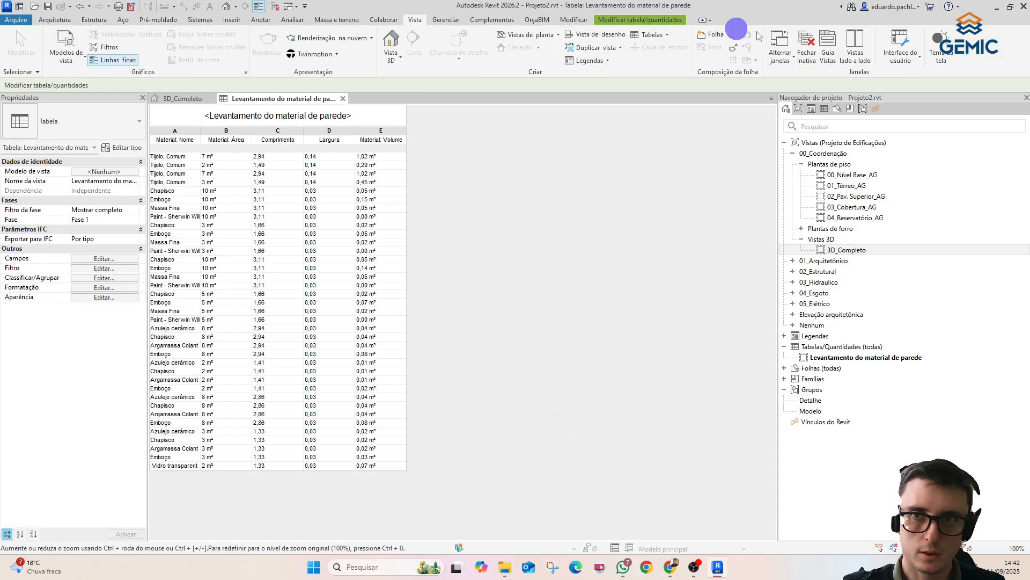
pyautogui.click(855, 47)
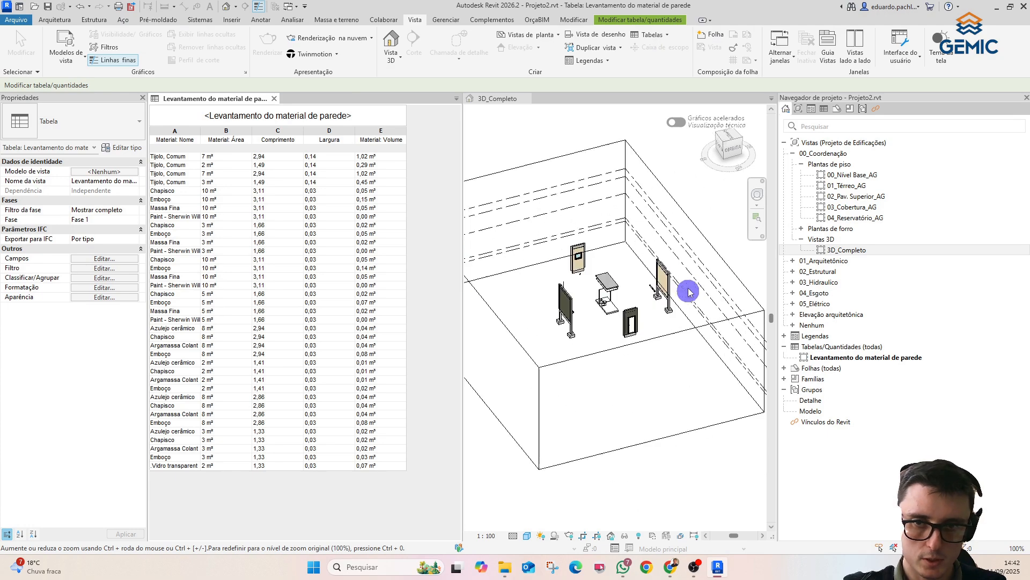
# - Select the first Tijolo, Comum row and a paint row to locate their walls in the 3D_Completo view
pyautogui.click(183, 157)
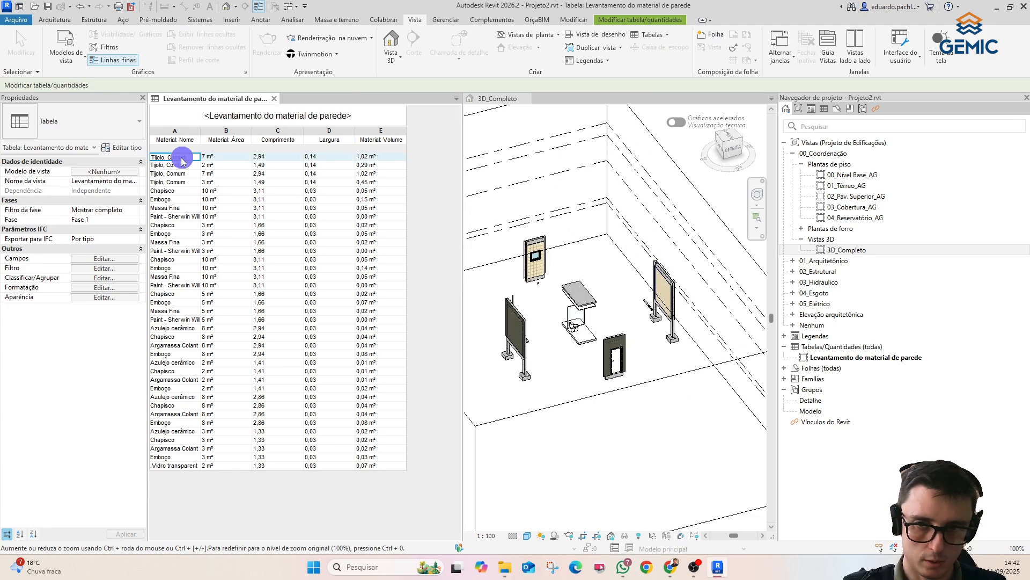
pyautogui.scroll(3, 733, 309)
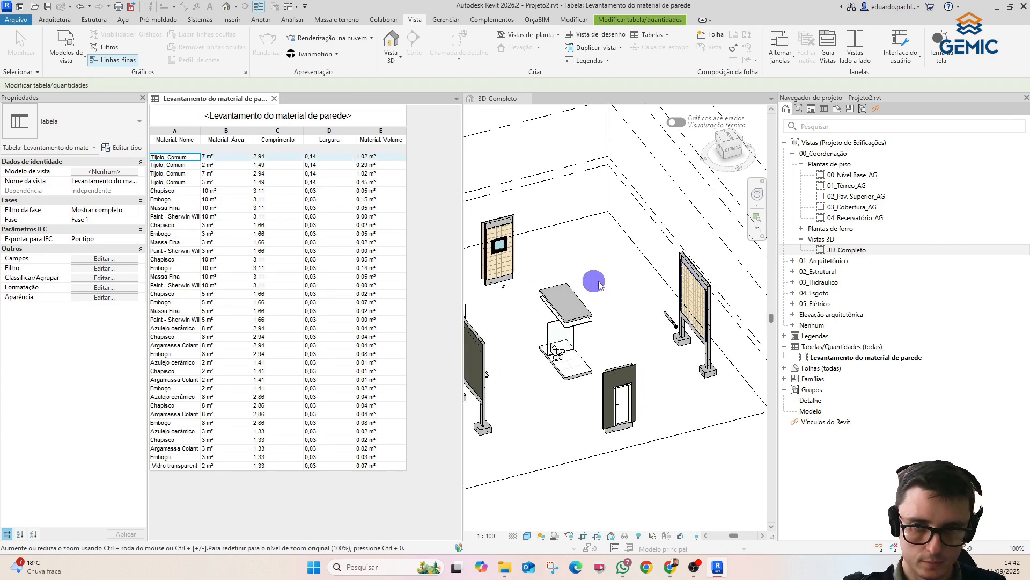
pyautogui.scroll(2, 734, 308)
pyautogui.scroll(-4, 734, 308)
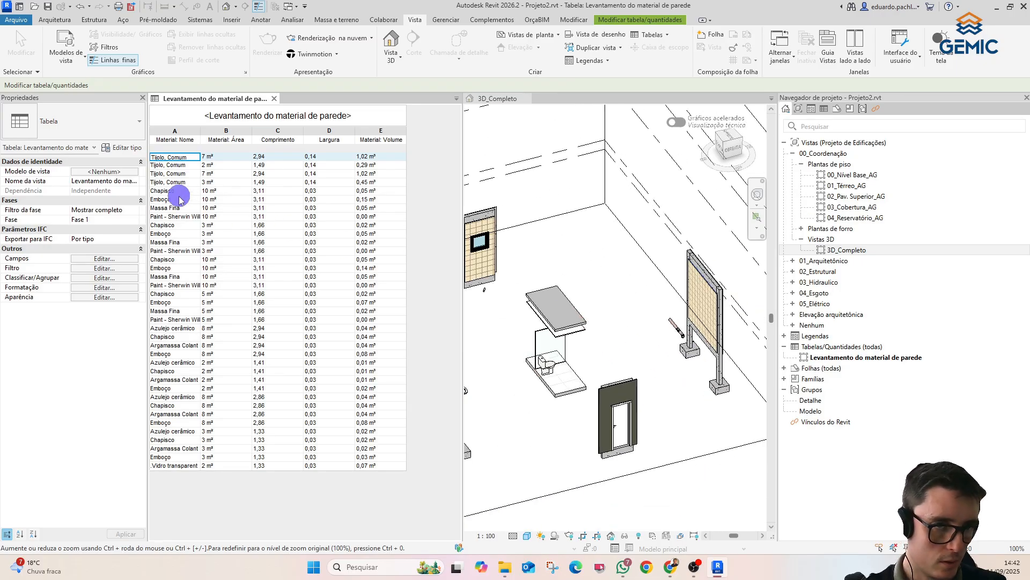
pyautogui.click(176, 217)
pyautogui.scroll(-2, 647, 337)
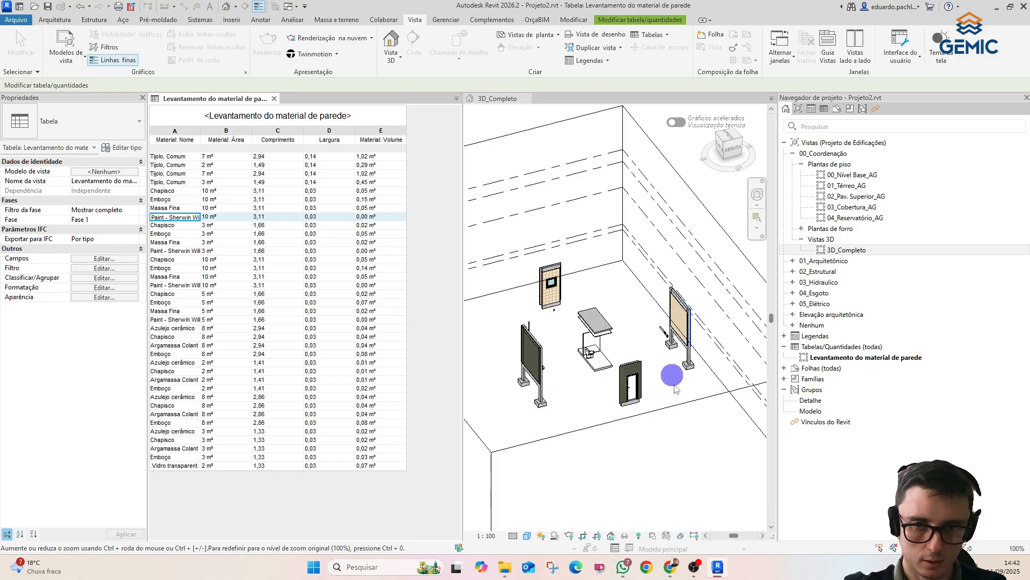
pyautogui.click(675, 393)
pyautogui.click(667, 391)
pyautogui.keyDown('shift'); pyautogui.moveTo(664, 384); pyautogui.dragTo(692, 423, button='middle'); pyautogui.keyUp('shift')
pyautogui.scroll(2, 709, 320)
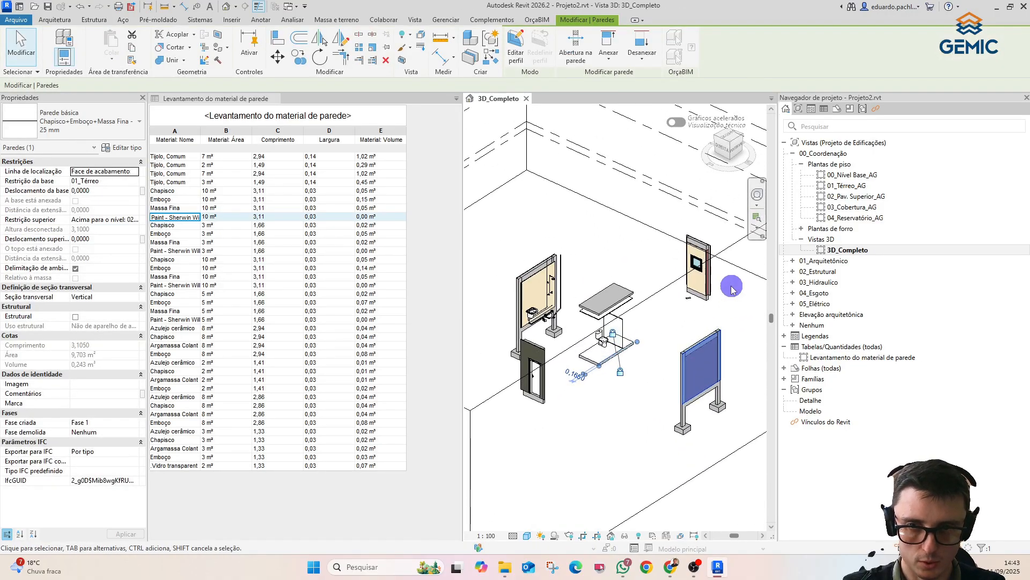
pyautogui.scroll(2, 731, 286)
pyautogui.click(620, 341)
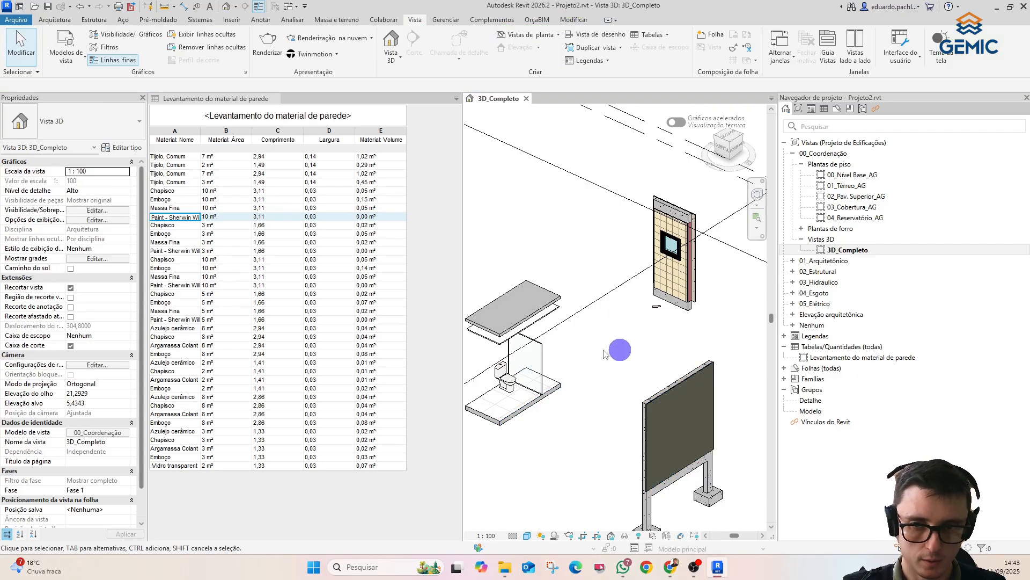
# - Select an Emboço row and two Azulejo cerâmico rows to locate their walls in the 3D_Completo view
pyautogui.click(175, 354)
pyautogui.scroll(-4, 575, 295)
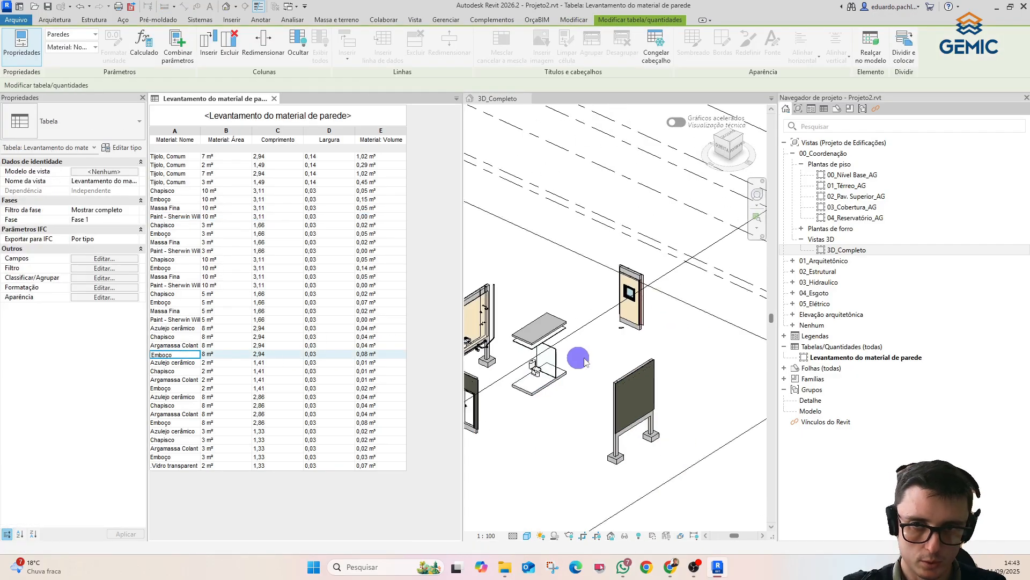
pyautogui.scroll(3, 622, 384)
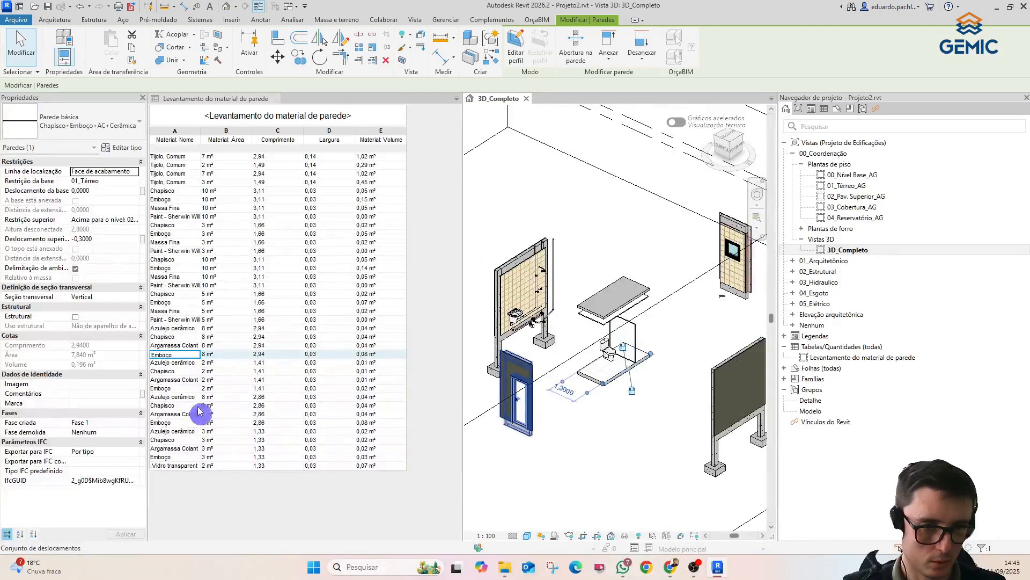
pyautogui.click(177, 363)
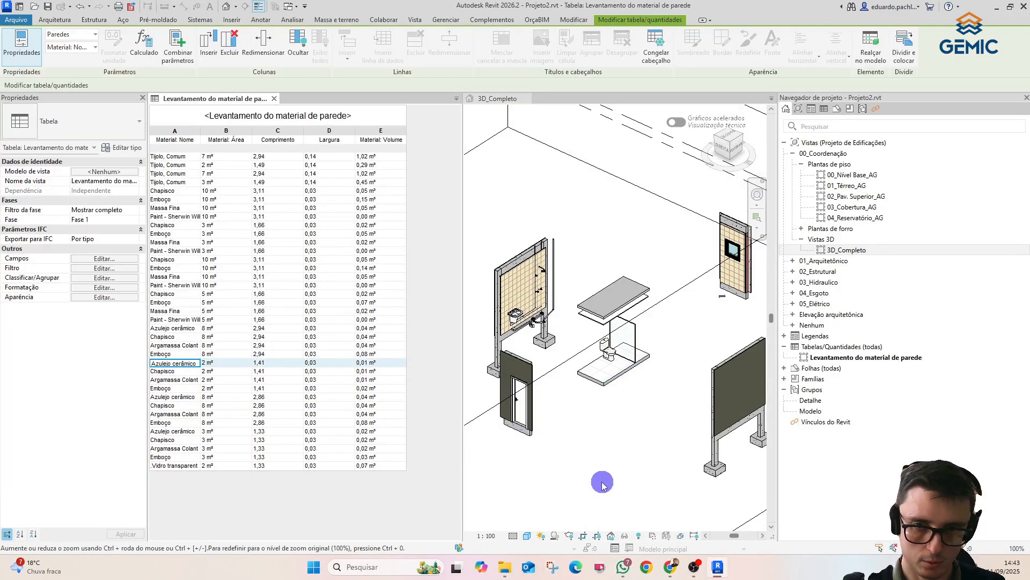
pyautogui.keyDown('shift'); pyautogui.moveTo(562, 497); pyautogui.dragTo(762, 472, button='middle'); pyautogui.keyUp('shift')
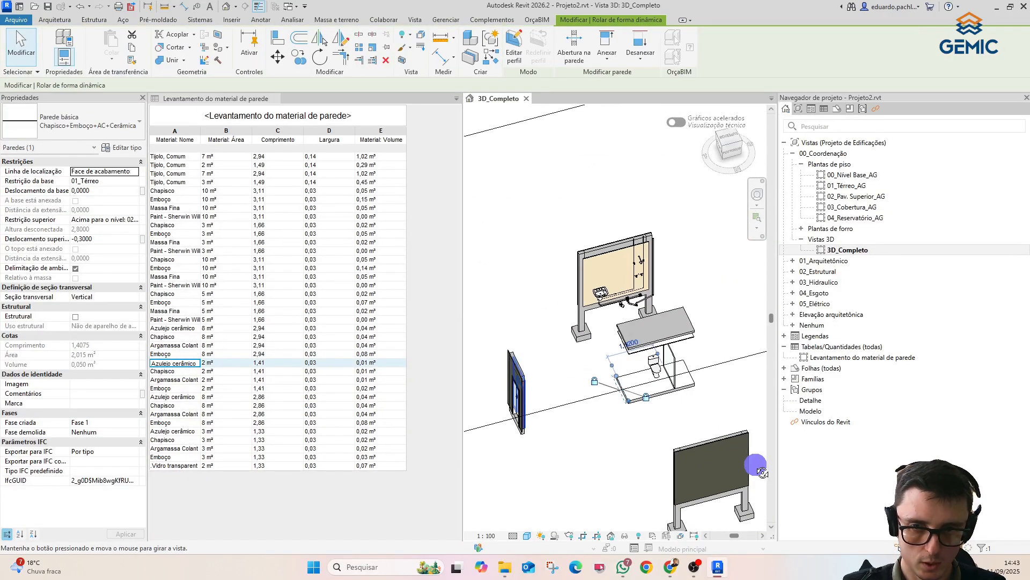
pyautogui.click(177, 398)
pyautogui.keyDown('shift'); pyautogui.moveTo(513, 435); pyautogui.dragTo(621, 513, button='middle'); pyautogui.keyUp('shift')
pyautogui.click(329, 502)
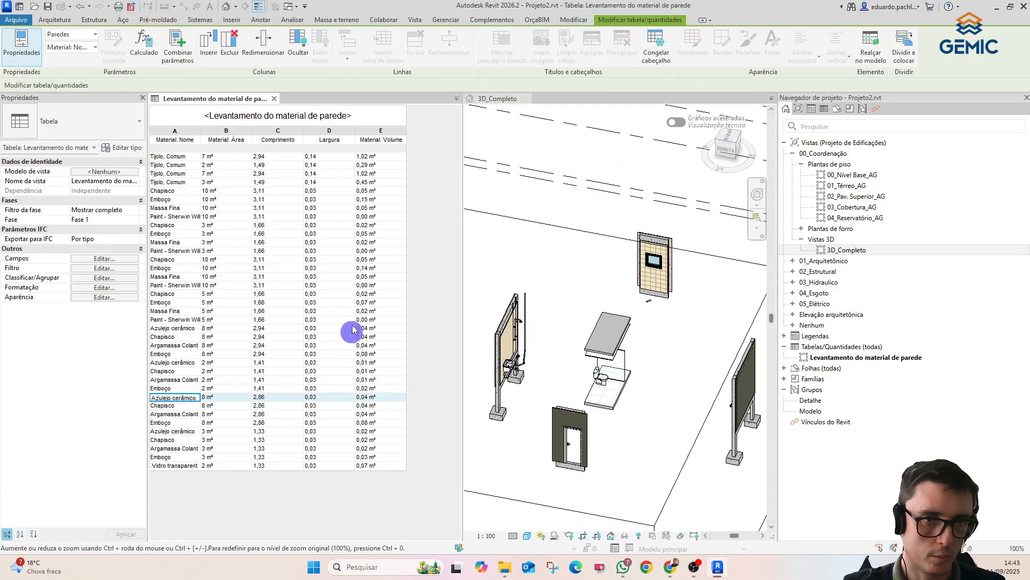
# - Sort the takeoff by Material: Nome in ascending order, with a Título, contagem e totais footer and a blank line
pyautogui.click(102, 278)
pyautogui.click(473, 155)
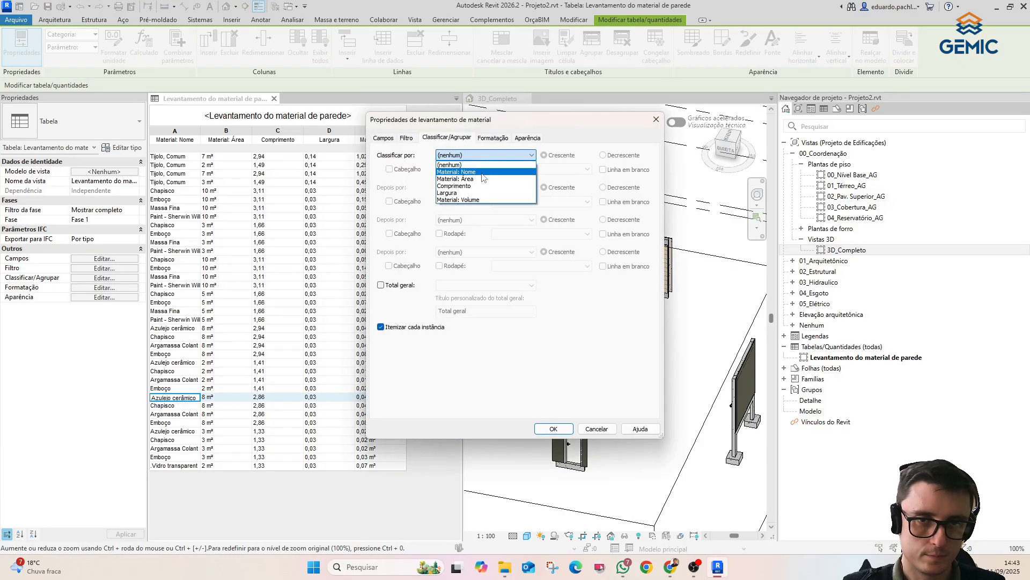
pyautogui.click(477, 172)
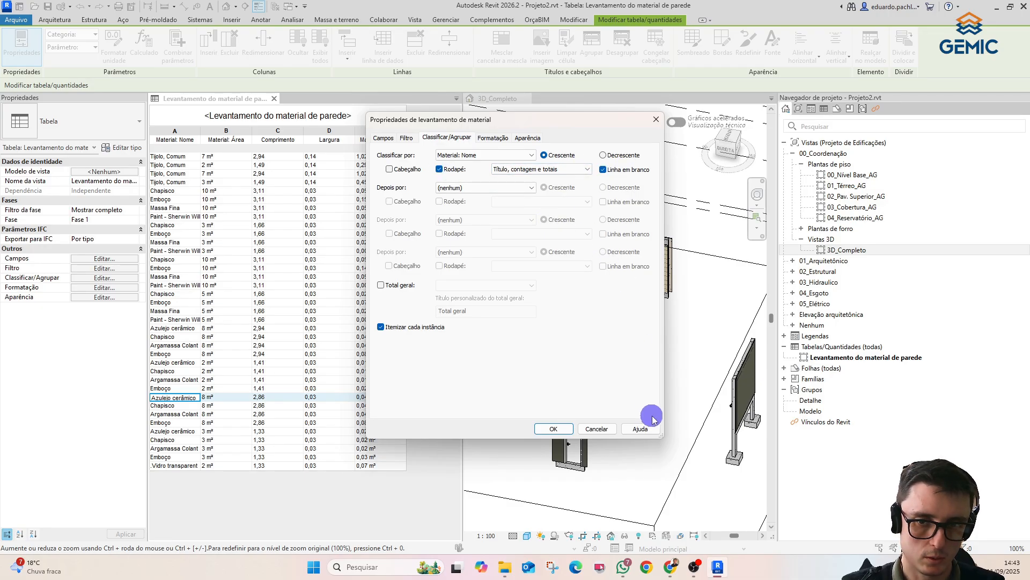
pyautogui.click(554, 429)
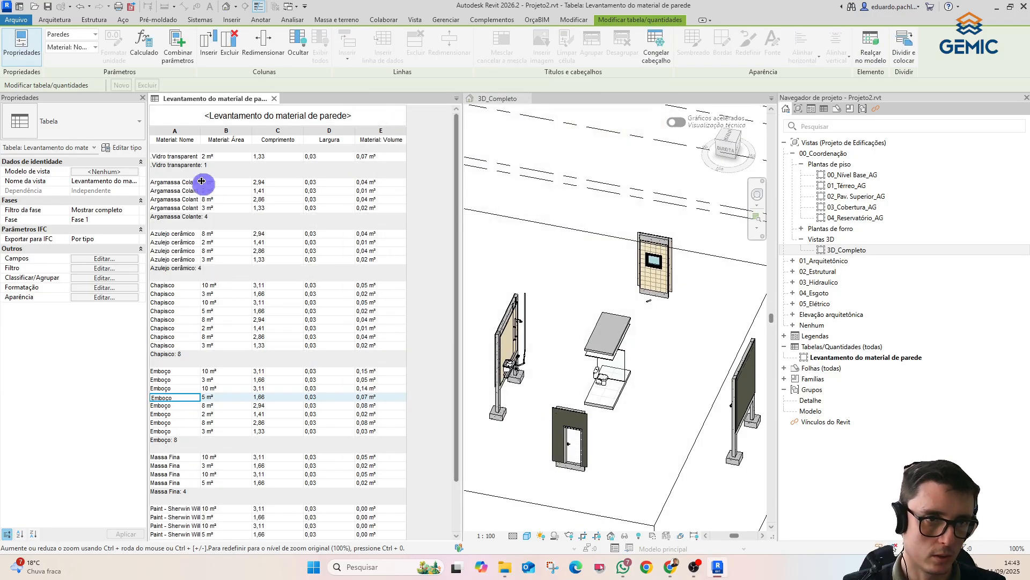
# - Review the material groups and their footer rows throughout the wall takeoff table
pyautogui.scroll(-1, 206, 198)
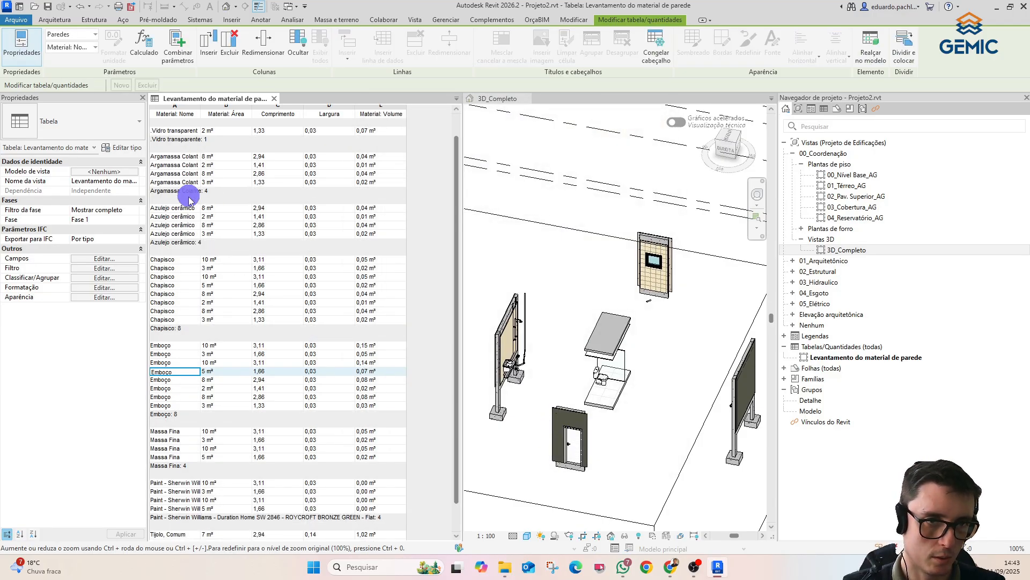
pyautogui.scroll(-1, 213, 271)
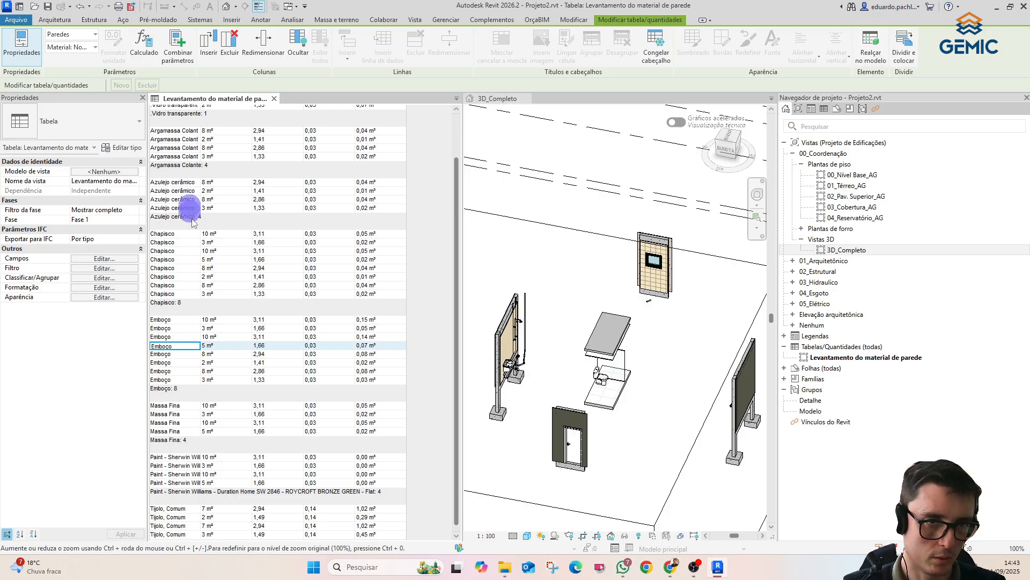
pyautogui.scroll(-1, 200, 249)
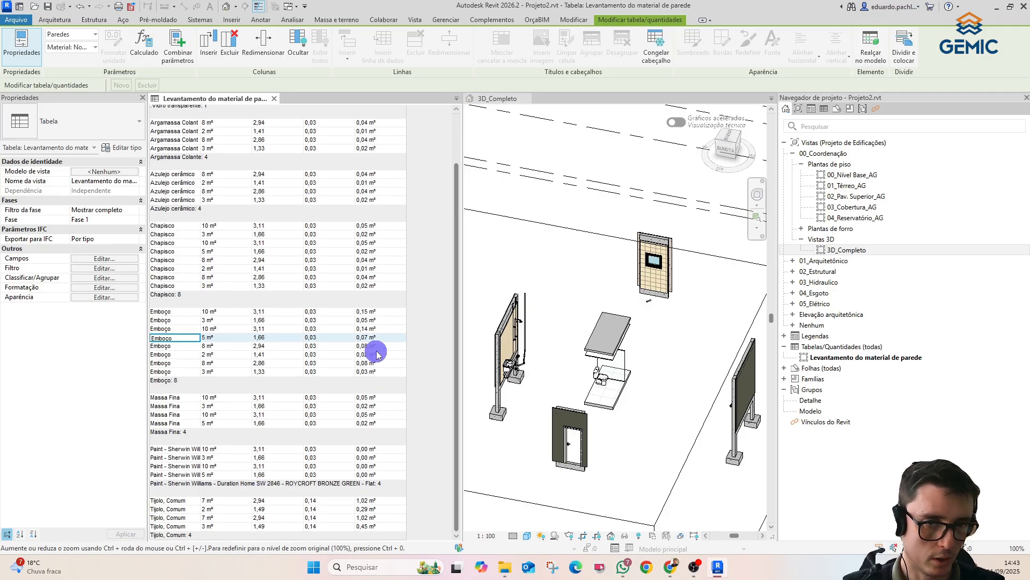
pyautogui.scroll(3, 376, 354)
pyautogui.scroll(-3, 380, 343)
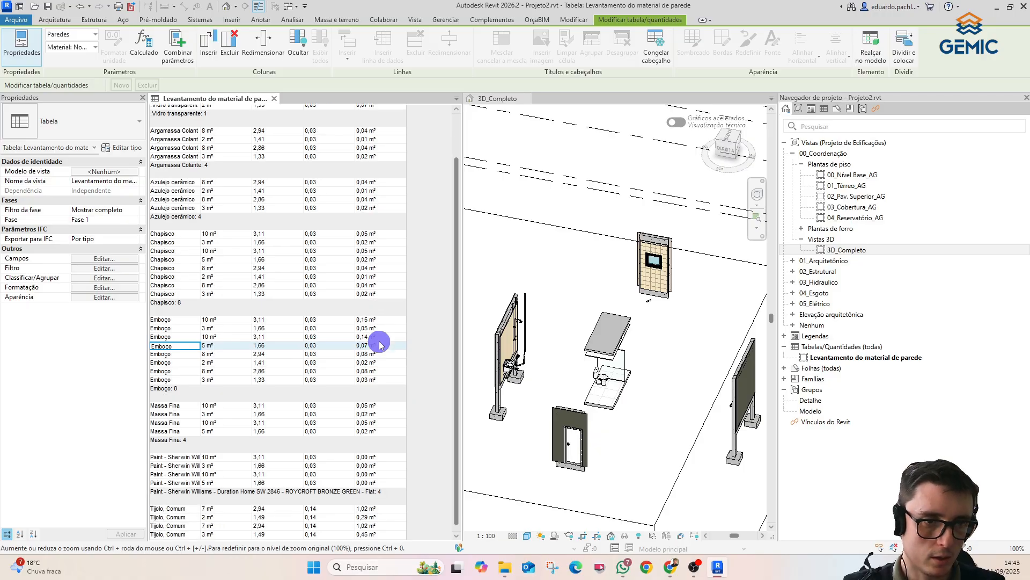
pyautogui.scroll(3, 375, 310)
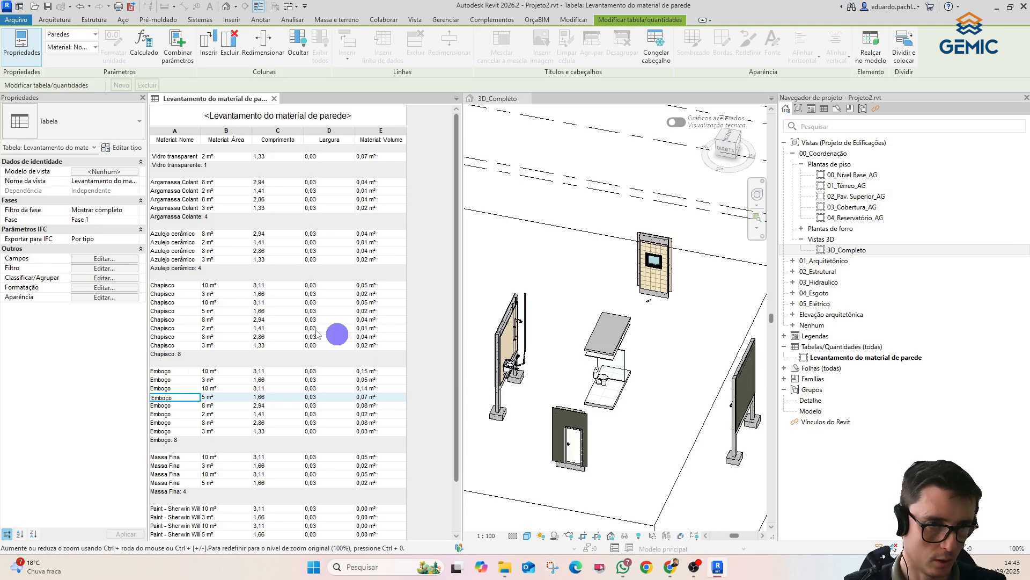
# - Calculate totals for Material: Volume and override the project format with cubic metres, two decimal places and the m³ symbol
pyautogui.click(106, 287)
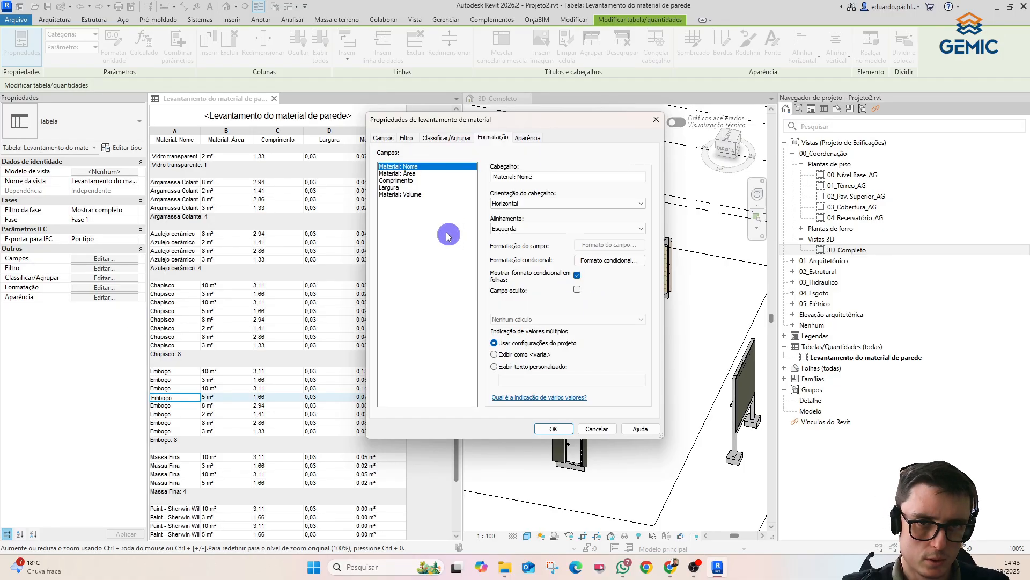
pyautogui.click(424, 194)
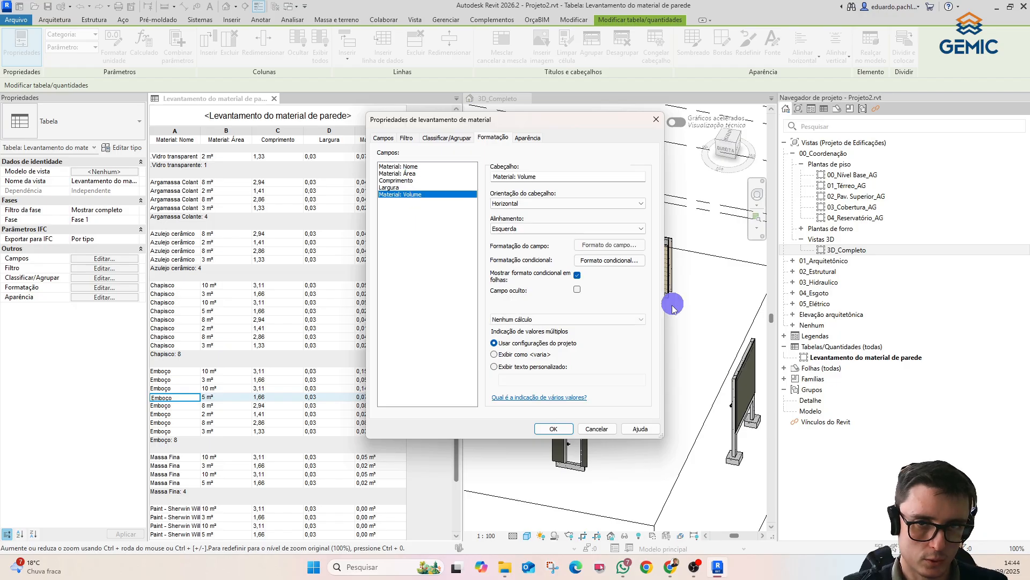
pyautogui.click(581, 319)
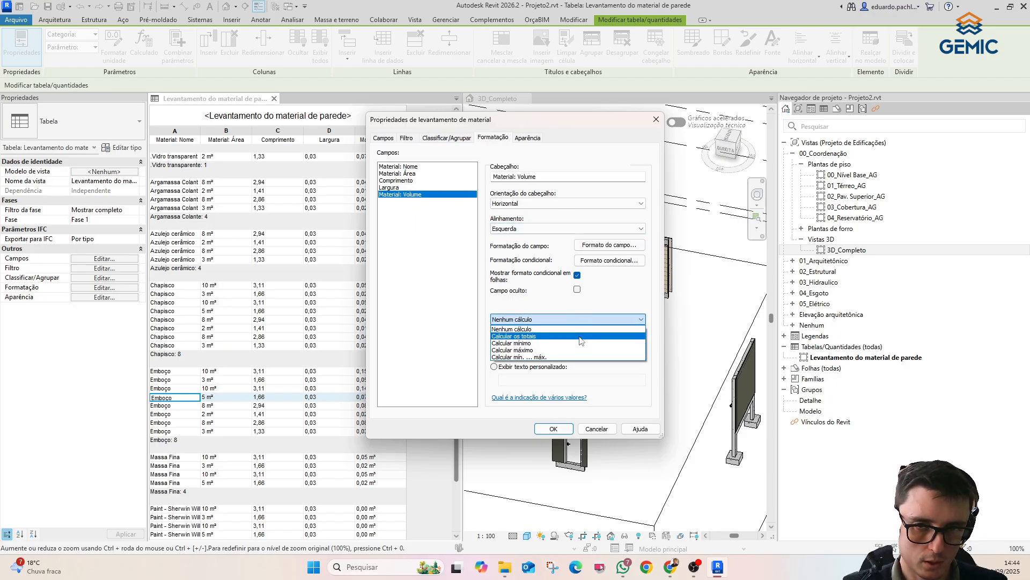
pyautogui.click(581, 334)
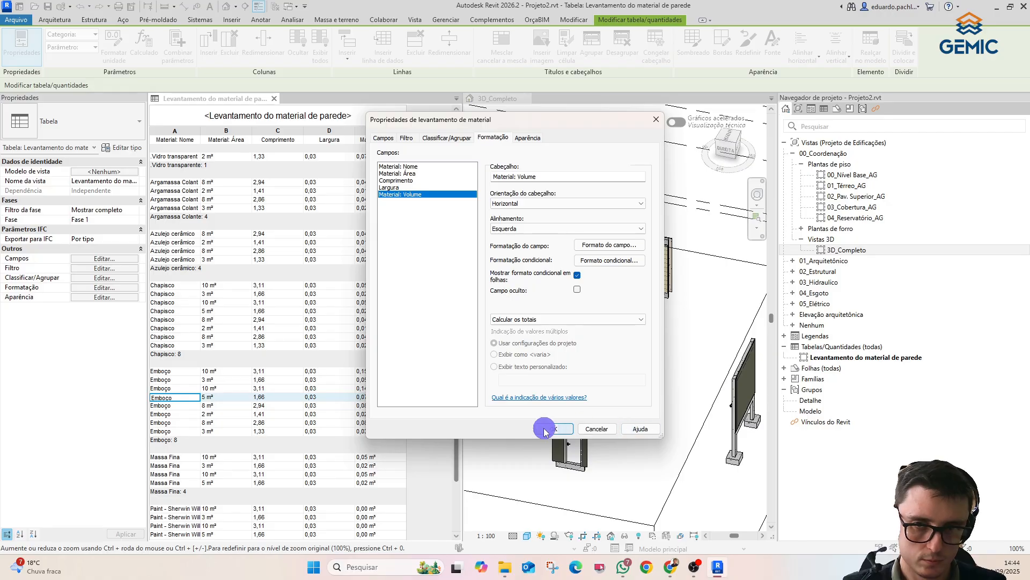
pyautogui.click(610, 248)
pyautogui.click(436, 206)
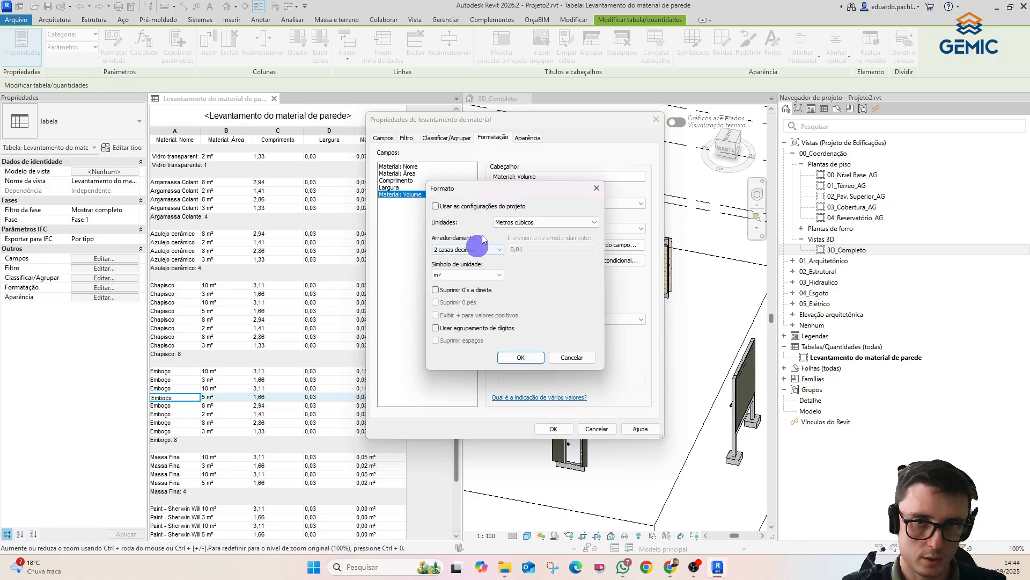
pyautogui.click(523, 359)
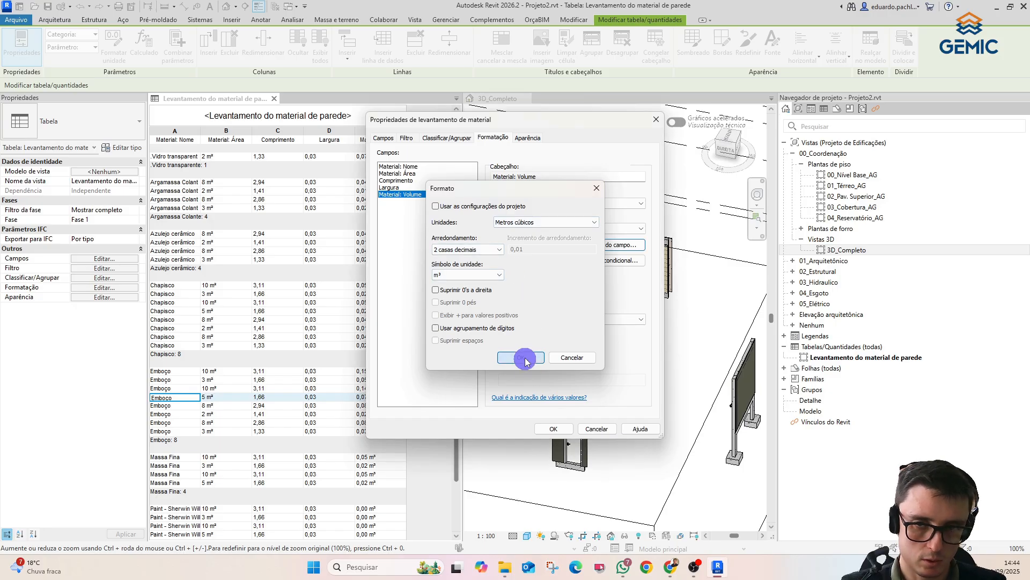
pyautogui.click(554, 429)
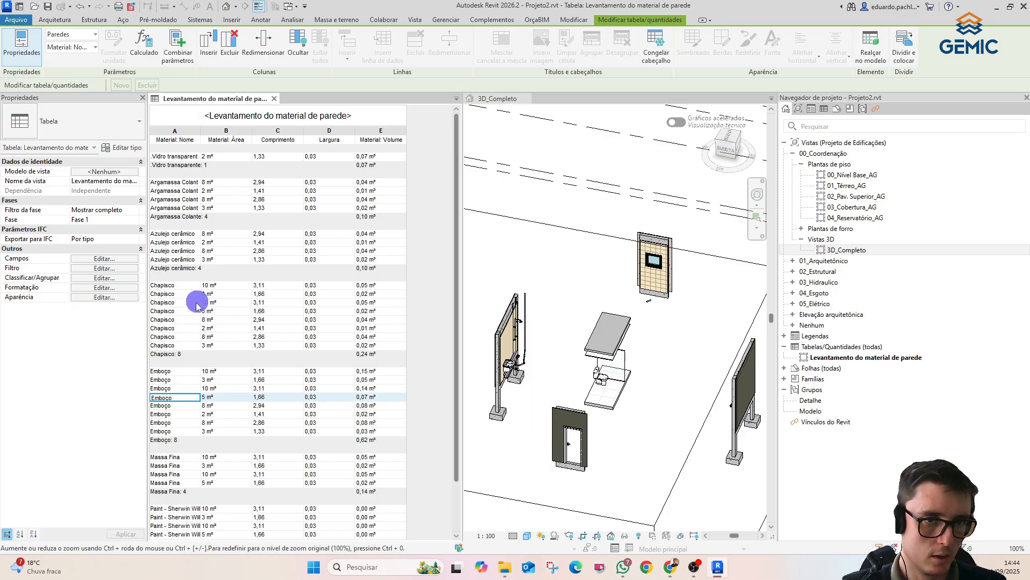
# - Reorder the takeoff fields so Material: Área sits after Largura and before Material: Volume
pyautogui.click(112, 290)
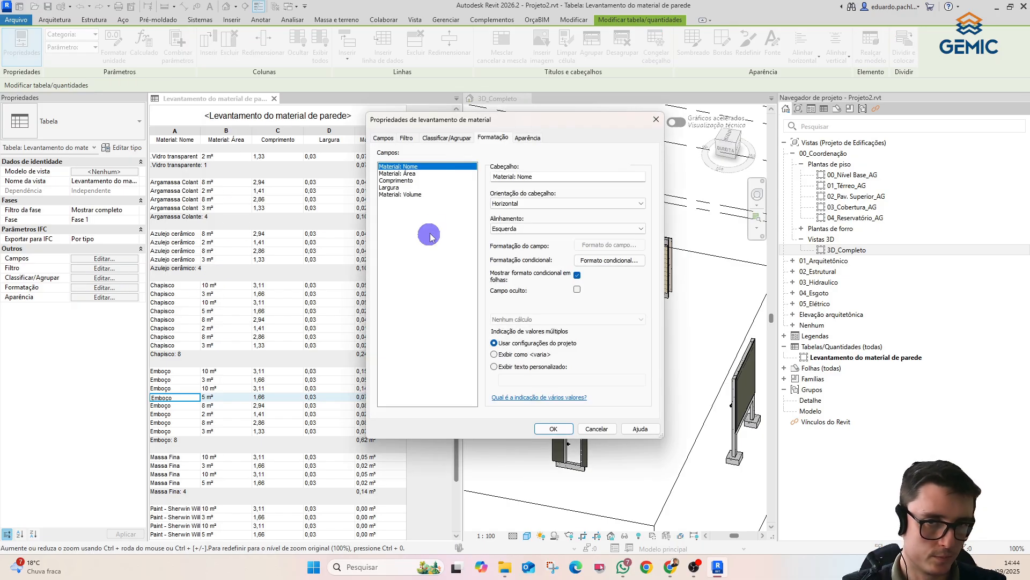
pyautogui.click(440, 138)
pyautogui.click(386, 141)
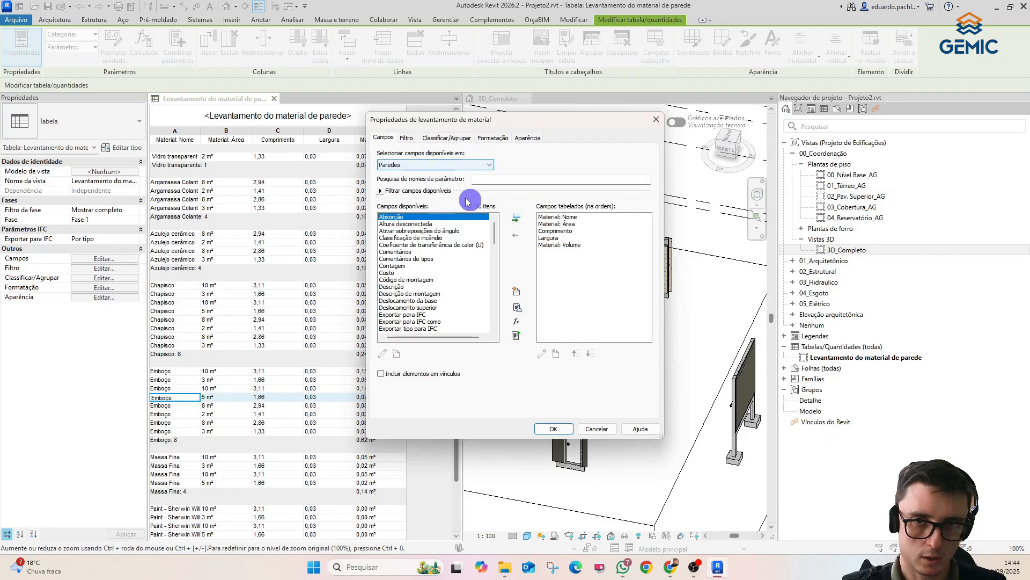
pyautogui.click(584, 224)
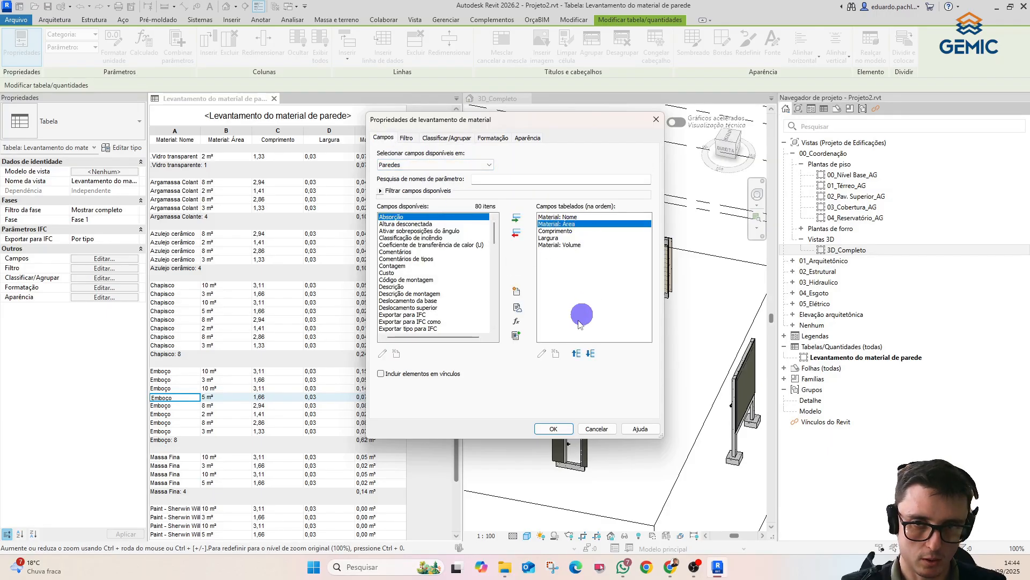
pyautogui.click(590, 353)
pyautogui.click(591, 353)
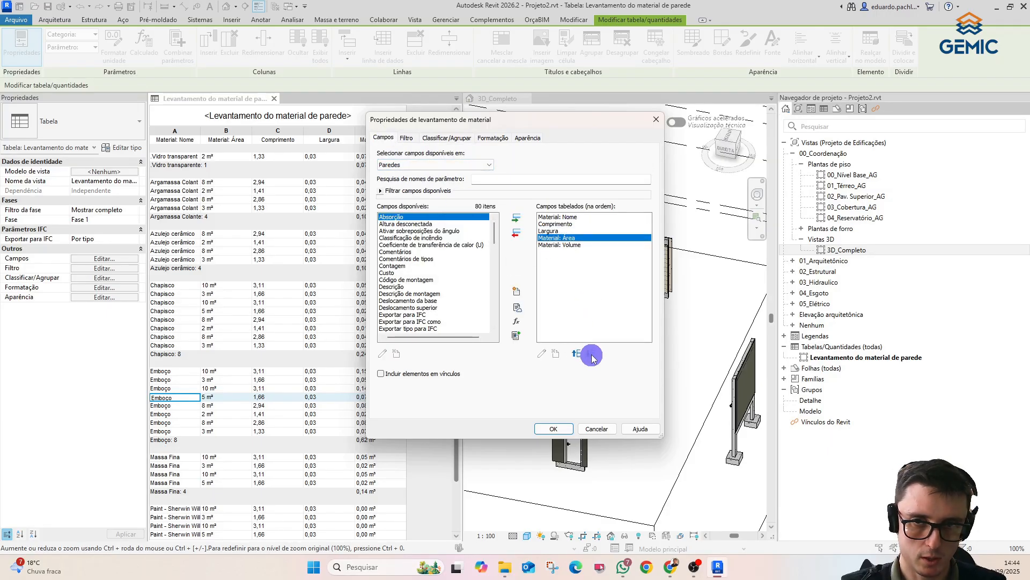
# - Set the Material: Área field to calculate totals and check the area totals of the material groups
pyautogui.click(508, 138)
pyautogui.click(528, 138)
pyautogui.click(490, 138)
pyautogui.click(420, 187)
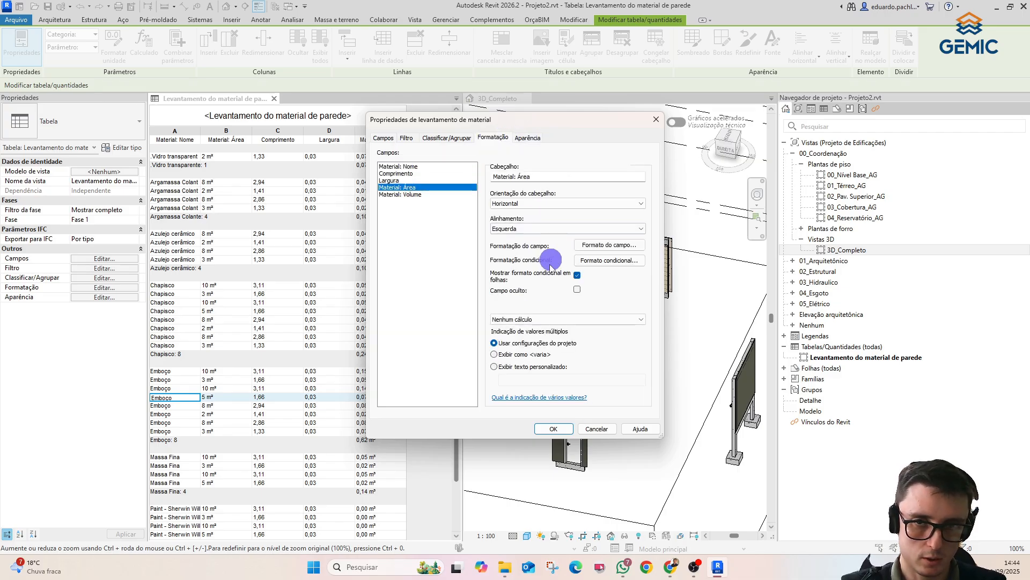
pyautogui.click(531, 320)
pyautogui.click(554, 336)
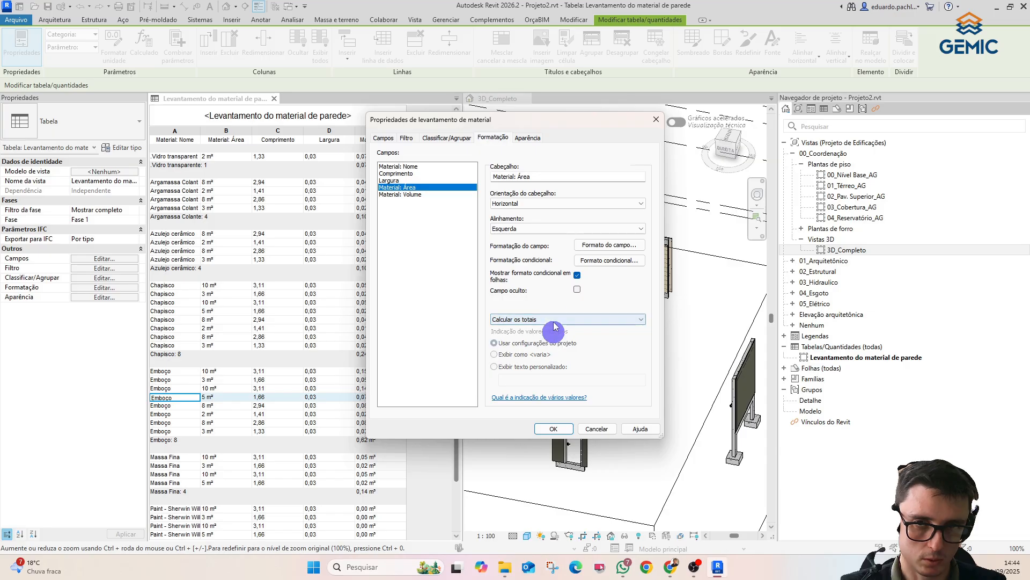
pyautogui.click(553, 429)
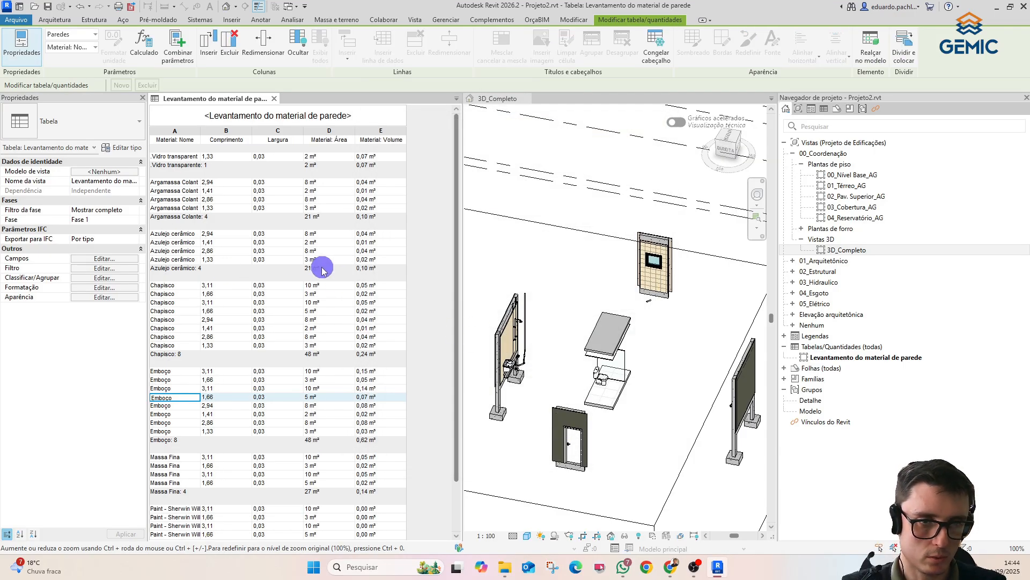
pyautogui.scroll(-4, 340, 273)
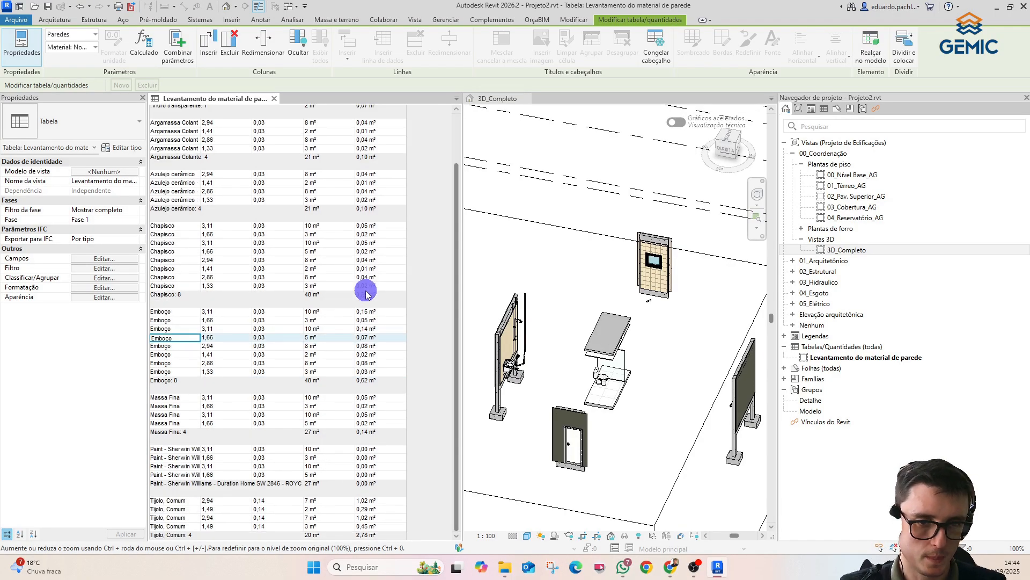
pyautogui.scroll(4, 367, 294)
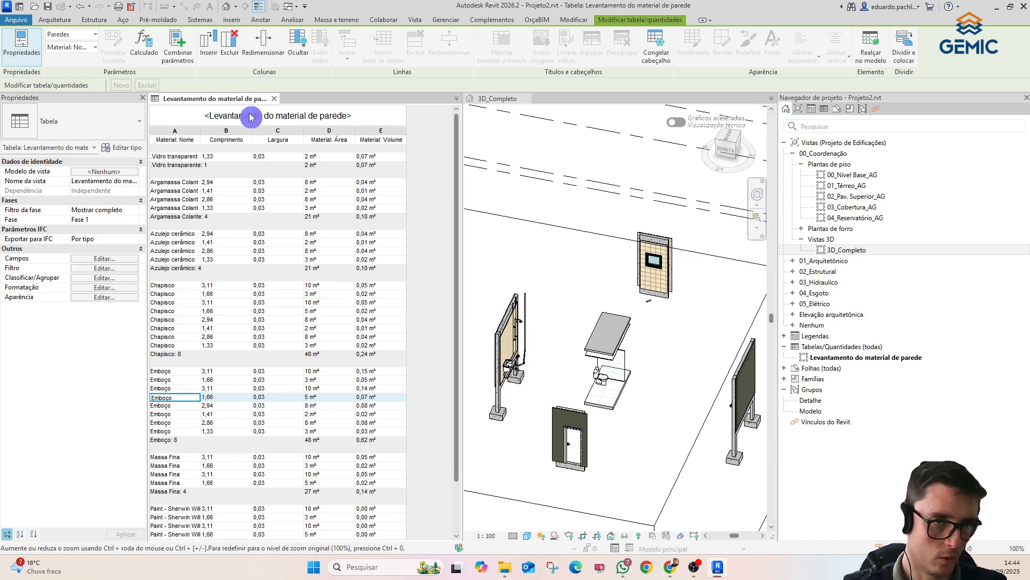
# - Add a calculated field named 10% of type Número with the formula Material: Área*1,10 to the takeoff
pyautogui.click(102, 259)
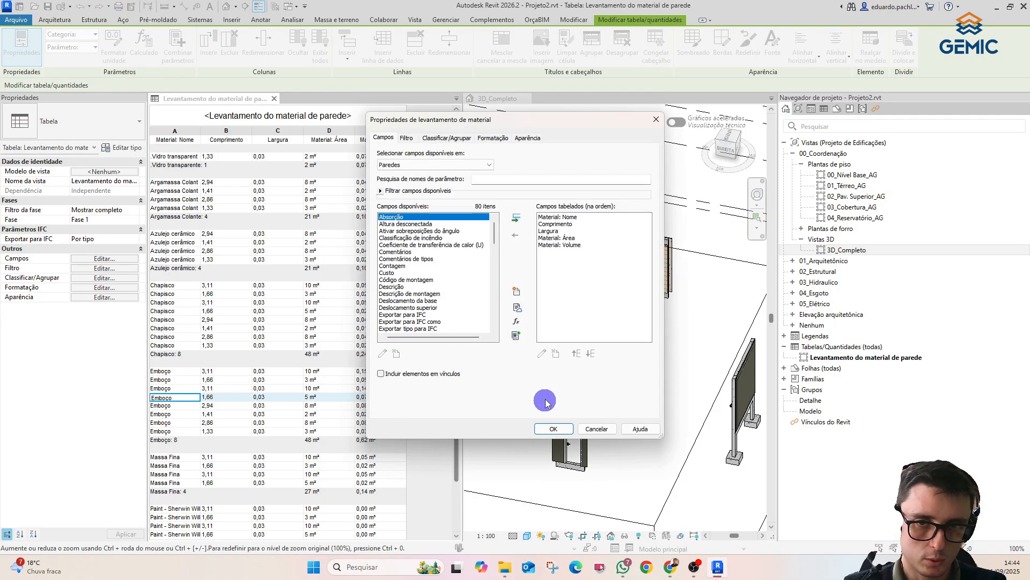
pyautogui.click(518, 323)
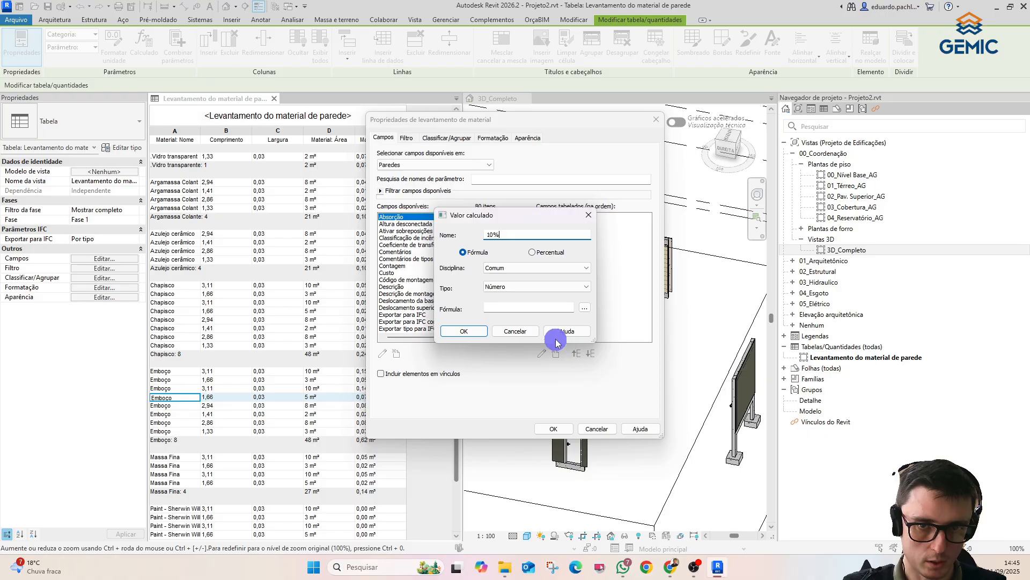
pyautogui.click(584, 308)
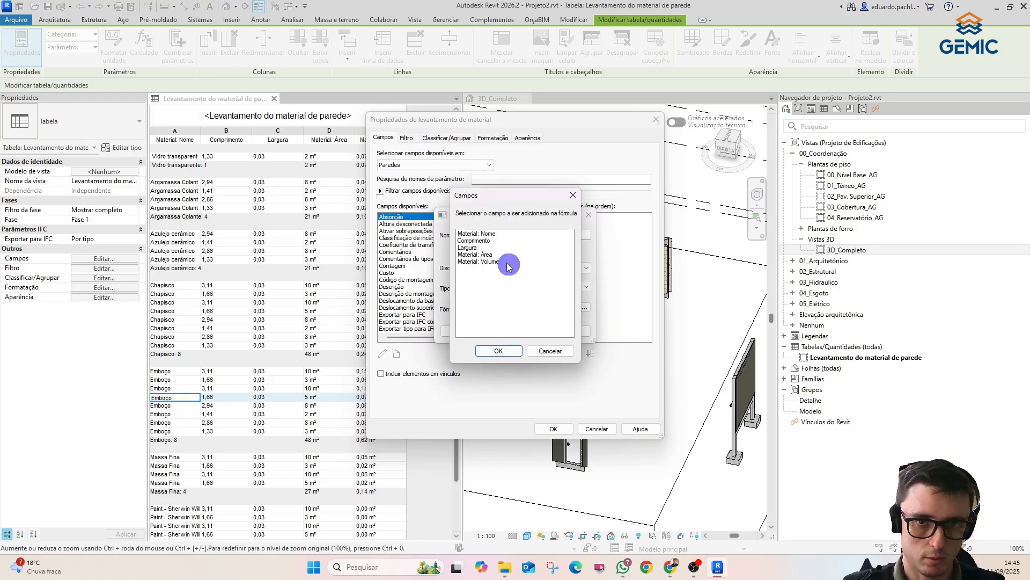
pyautogui.click(486, 255)
pyautogui.click(498, 351)
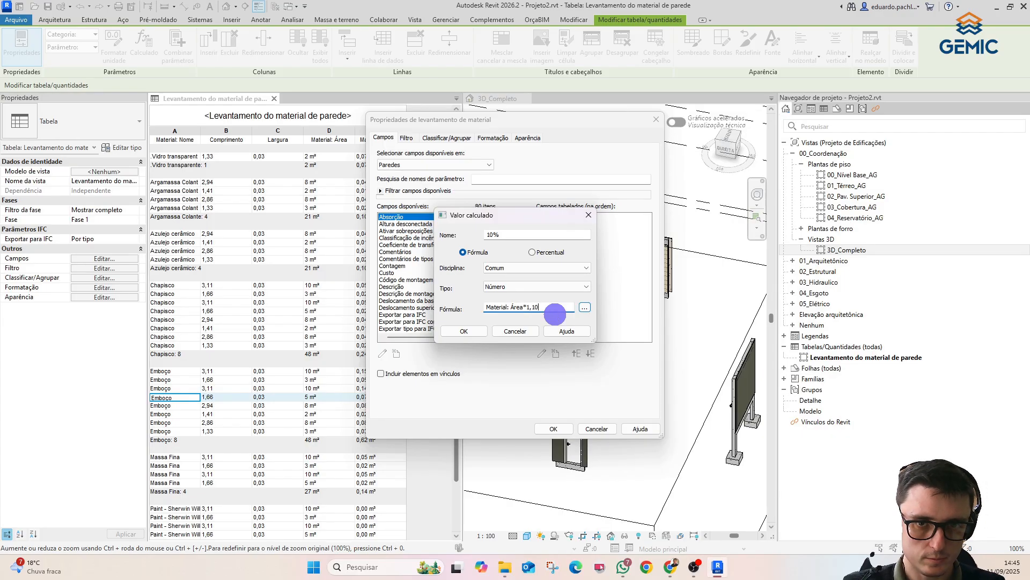
pyautogui.click(465, 331)
pyautogui.click(546, 429)
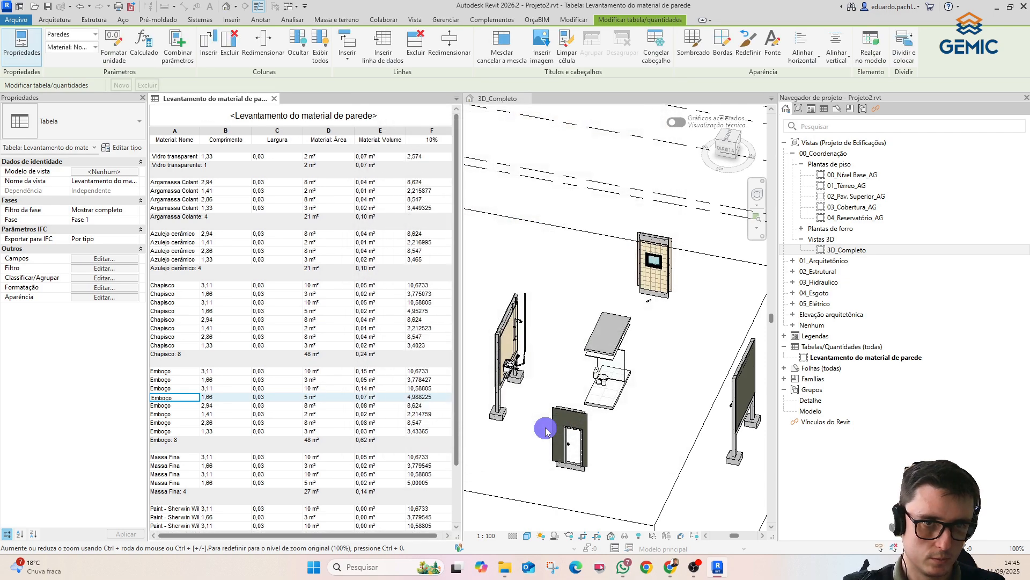
# - Set the 10% field to calculate totals and check its totals in the material group footers
pyautogui.moveTo(346, 537); pyautogui.dragTo(374, 538)
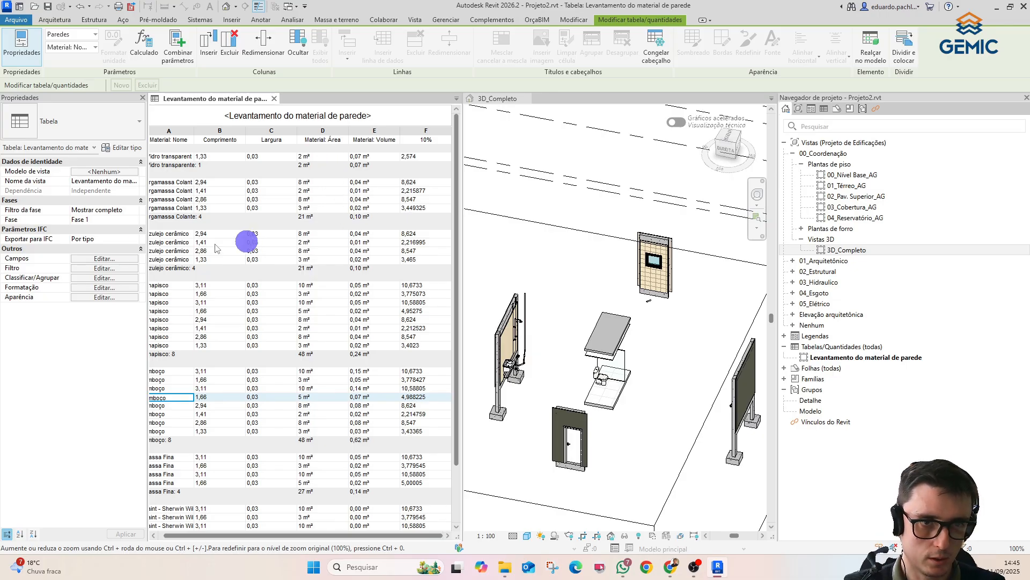
pyautogui.click(105, 287)
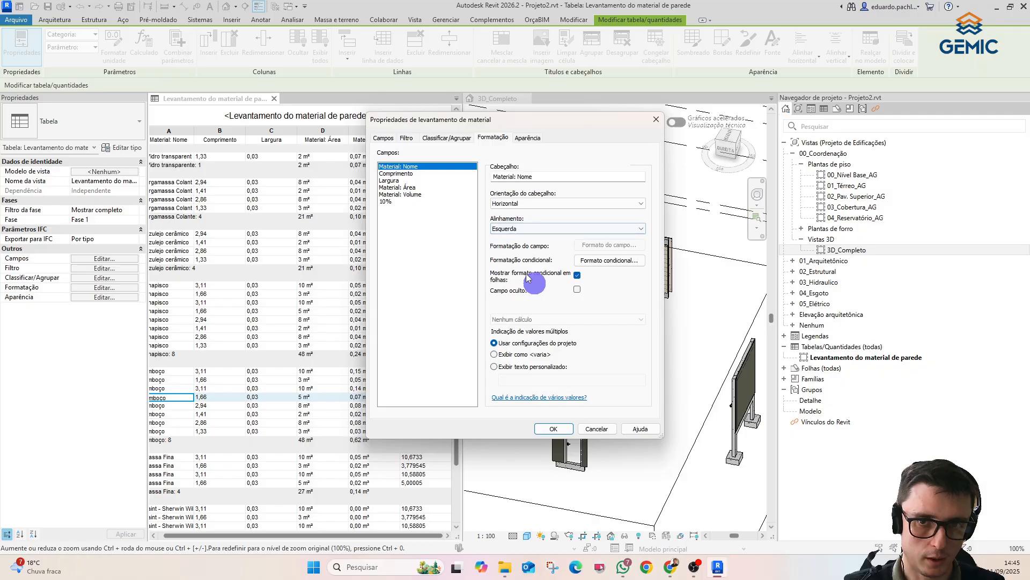
pyautogui.click(385, 202)
pyautogui.click(548, 320)
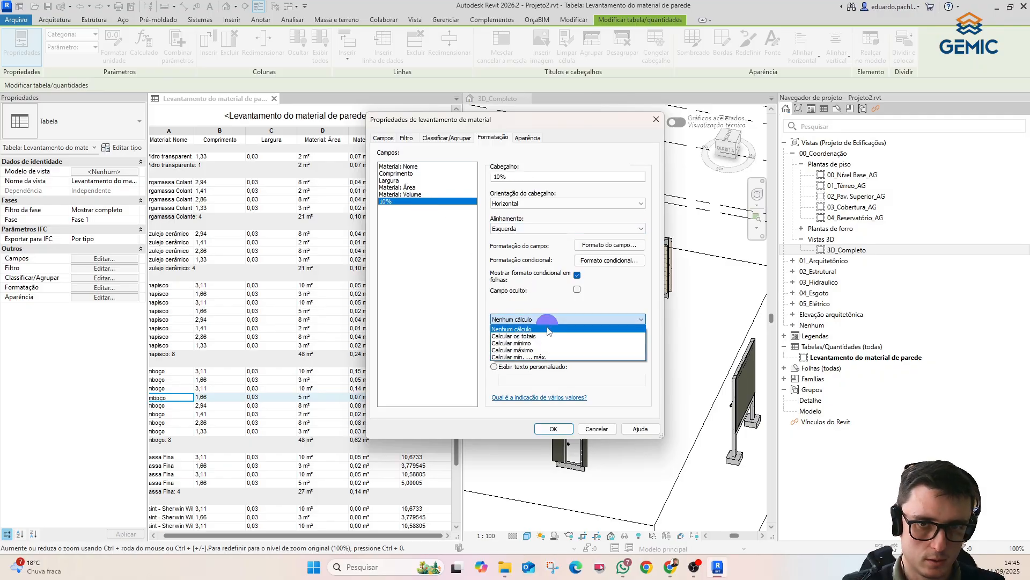
pyautogui.click(552, 336)
pyautogui.click(553, 428)
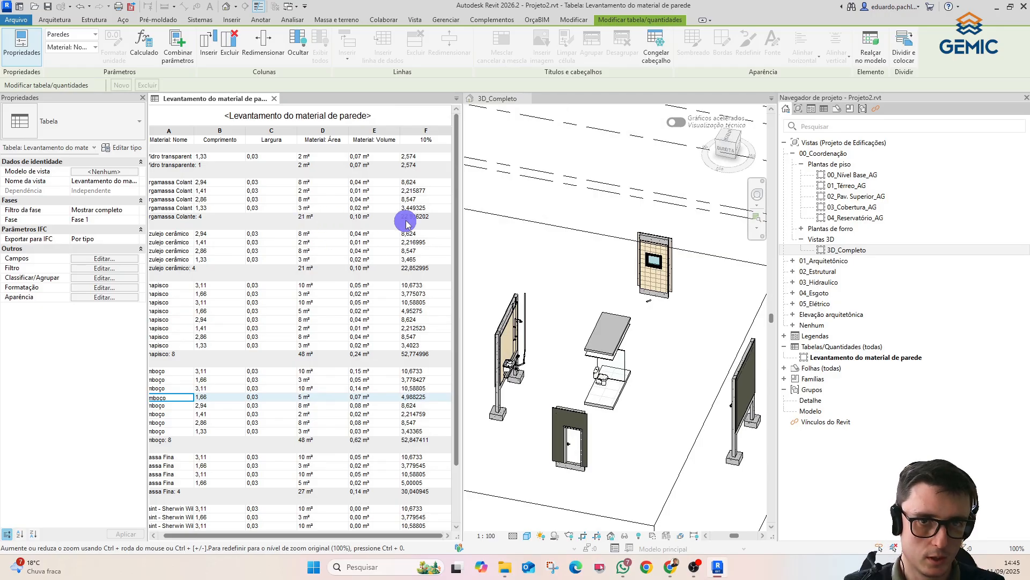
pyautogui.scroll(-1, 430, 246)
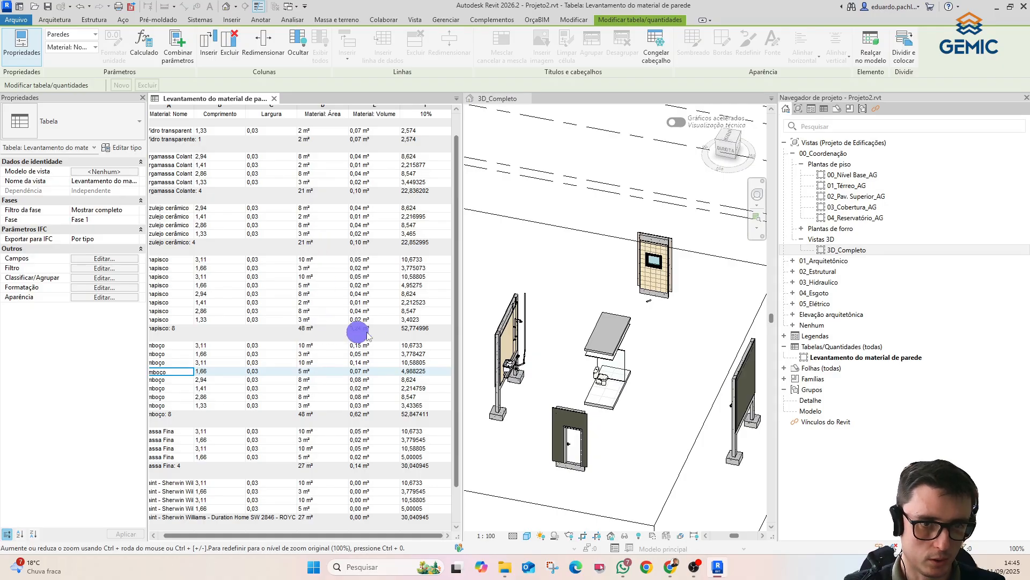
pyautogui.scroll(1, 412, 336)
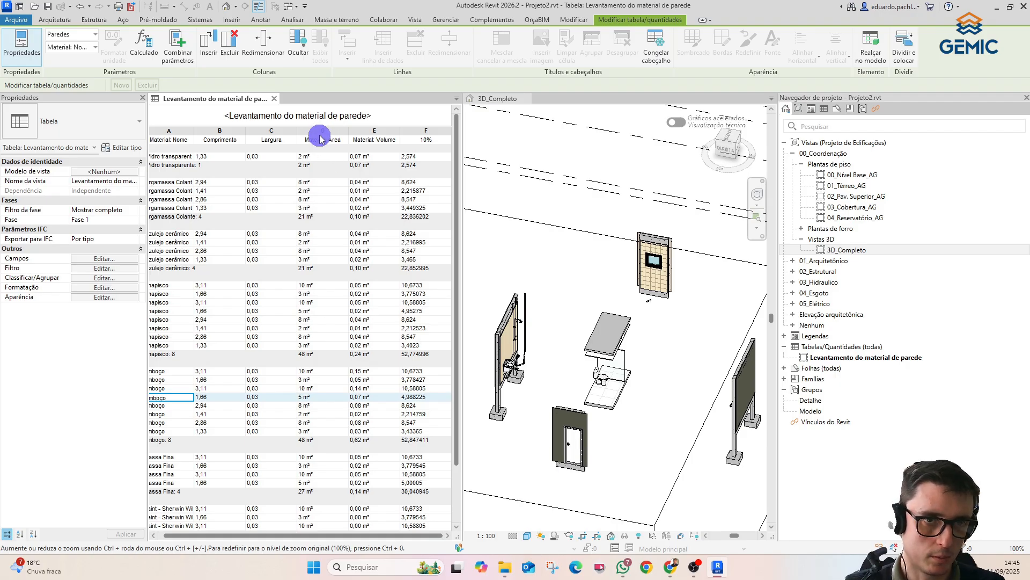
# - Override the project format of Material: Área with square metres rounded to two decimal places, and check the area values
pyautogui.click(104, 287)
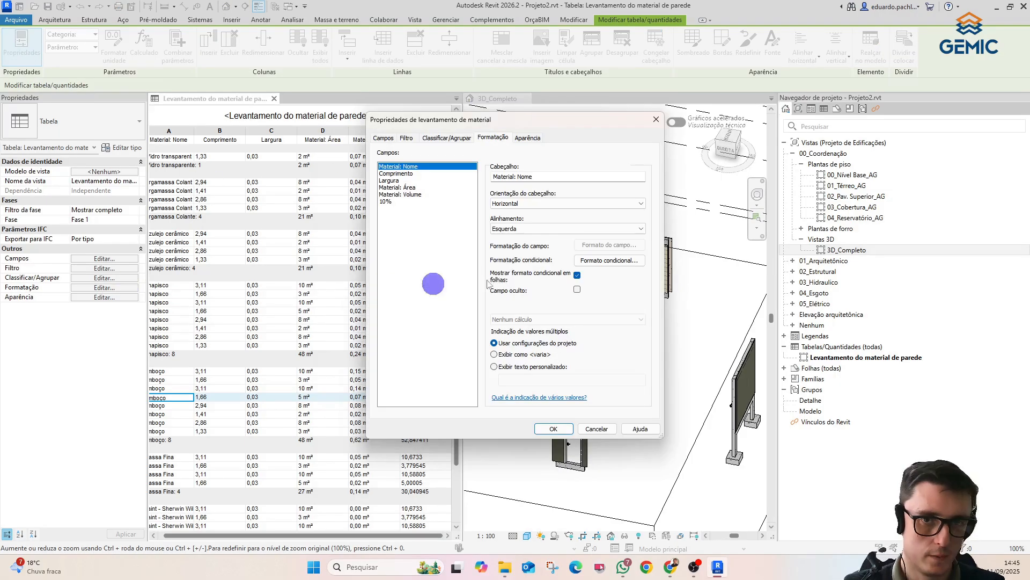
pyautogui.click(414, 188)
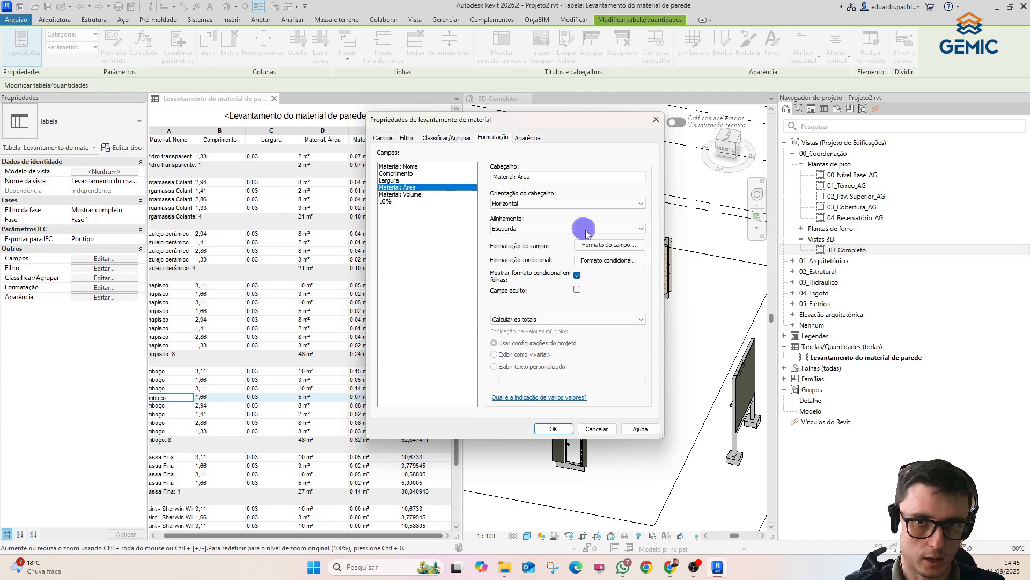
pyautogui.click(602, 261)
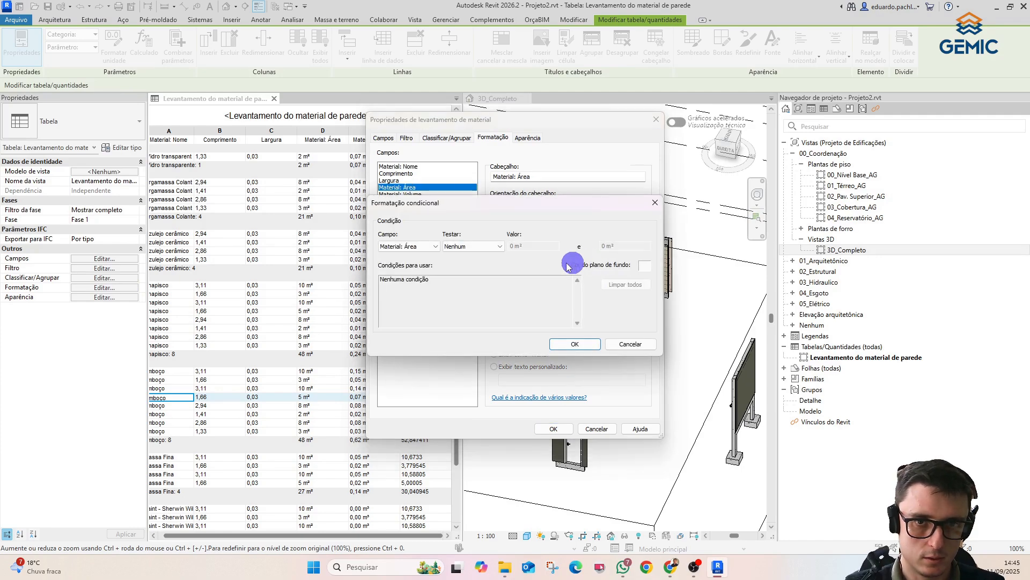
pyautogui.click(617, 250)
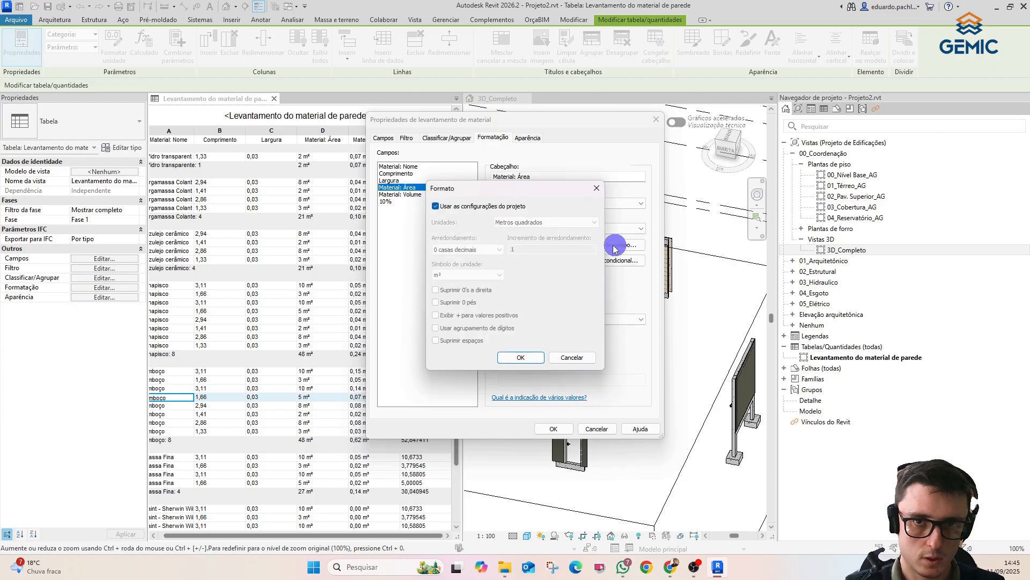
pyautogui.click(456, 206)
pyautogui.click(477, 250)
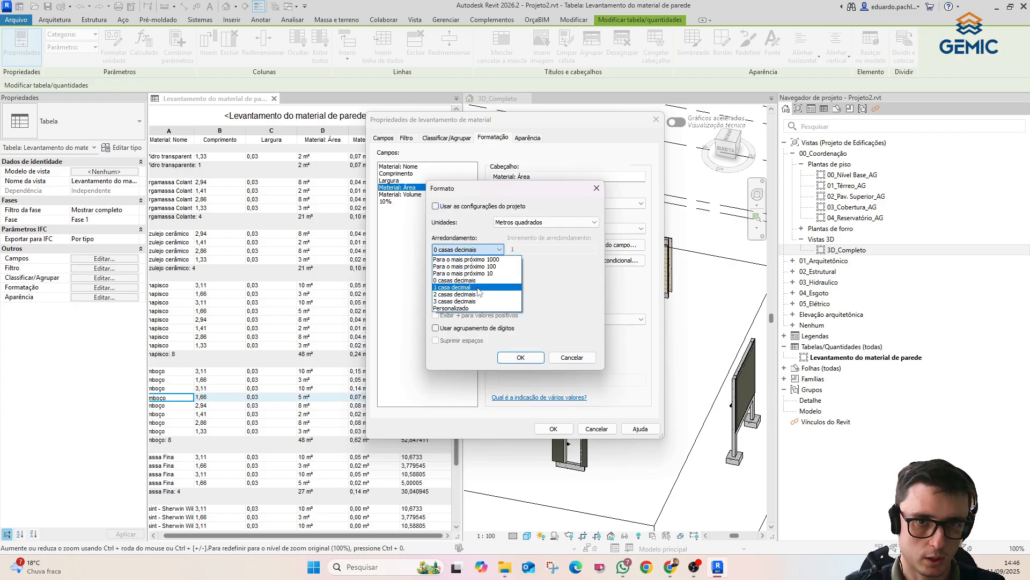
pyautogui.click(456, 281)
pyautogui.click(520, 357)
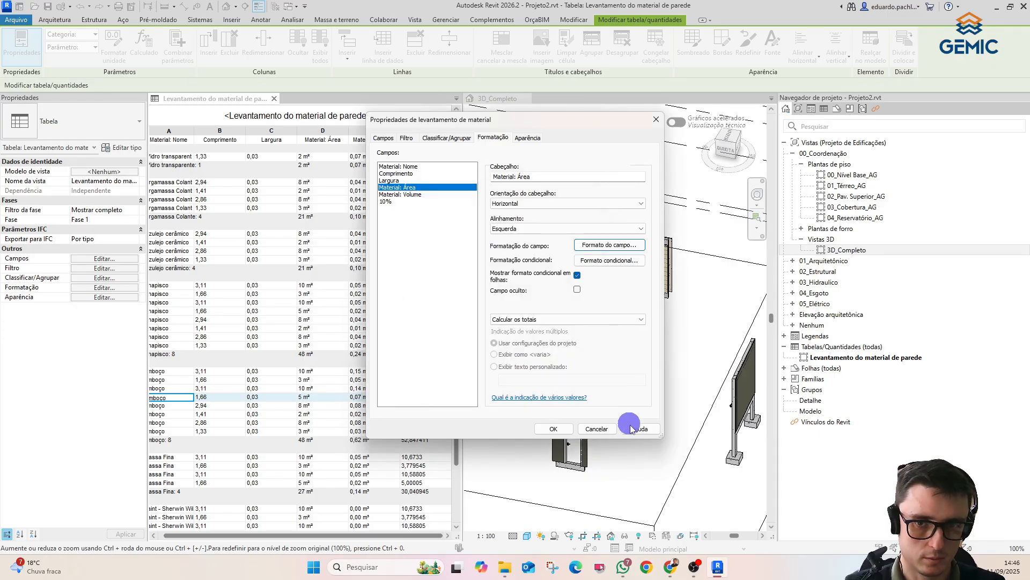
pyautogui.click(553, 429)
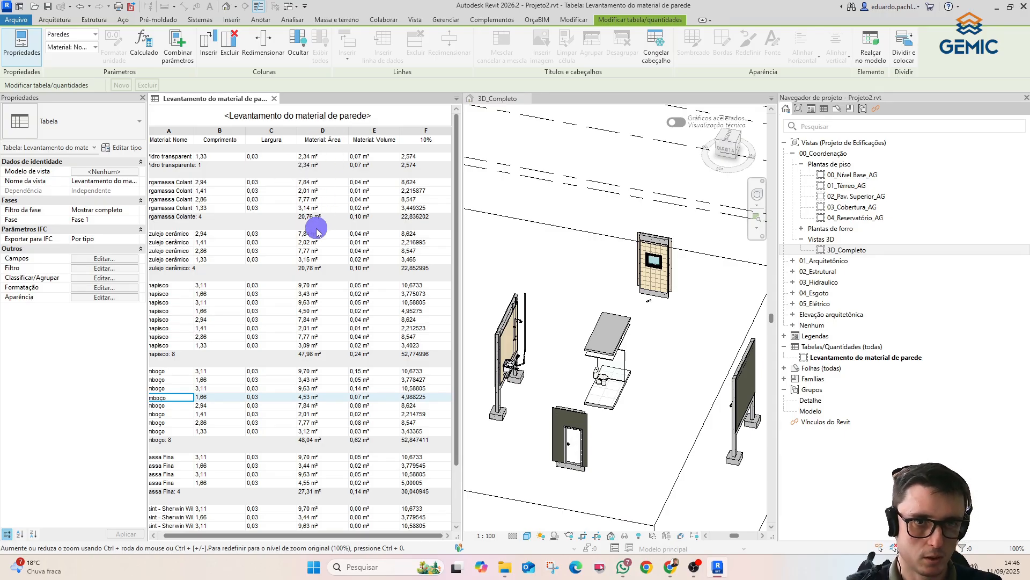
pyautogui.scroll(-3, 317, 231)
pyautogui.scroll(3, 356, 272)
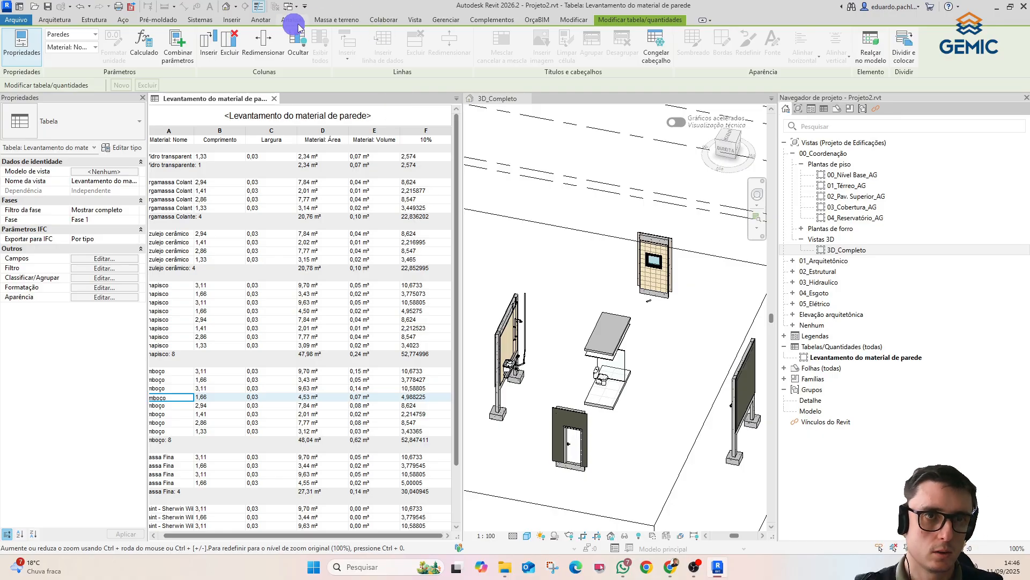
# - Create a new material takeoff for the Pisos category in Fase 1
pyautogui.click(415, 20)
pyautogui.click(644, 42)
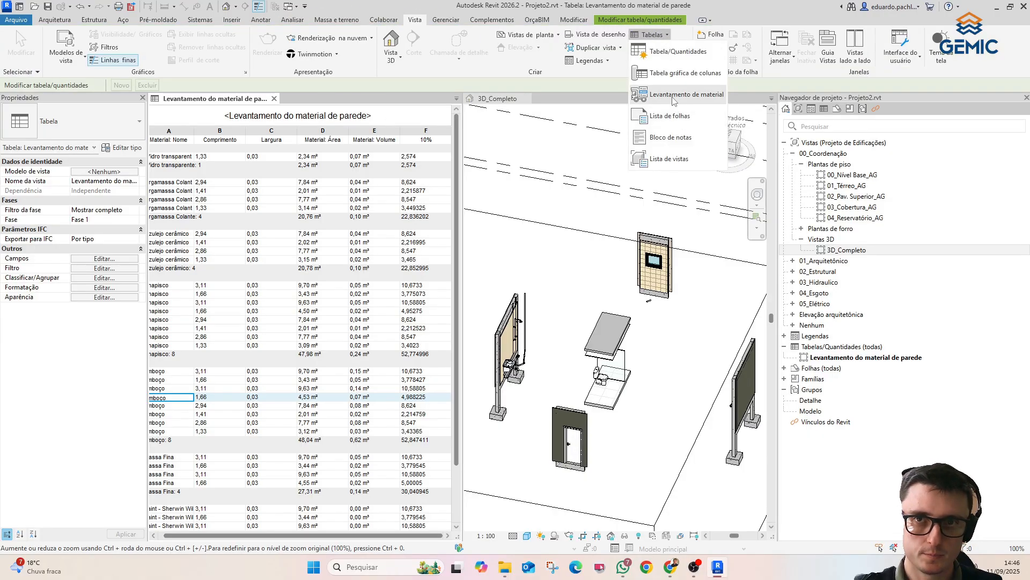
pyautogui.click(673, 103)
pyautogui.scroll(-6, 597, 283)
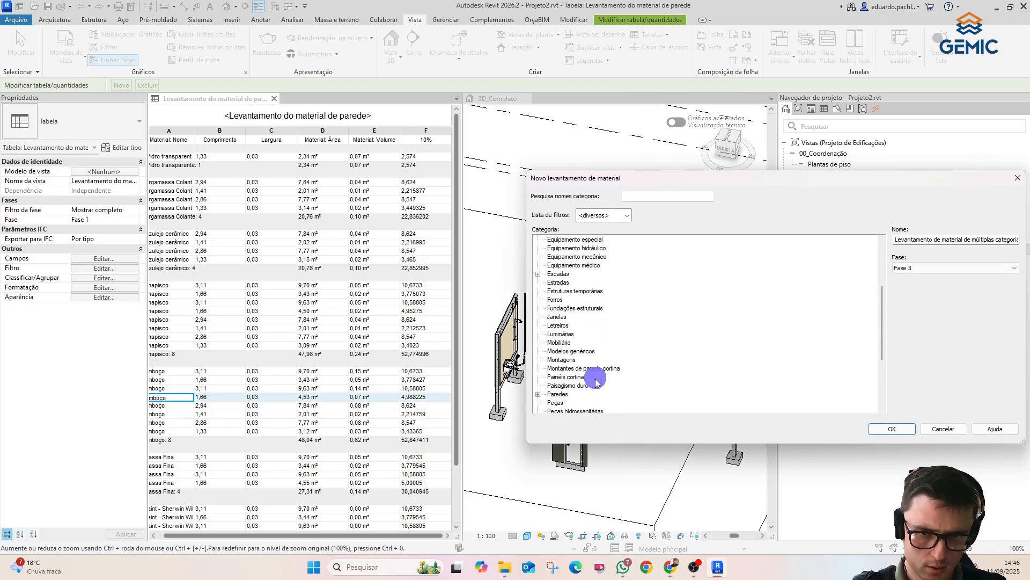
pyautogui.click(551, 381)
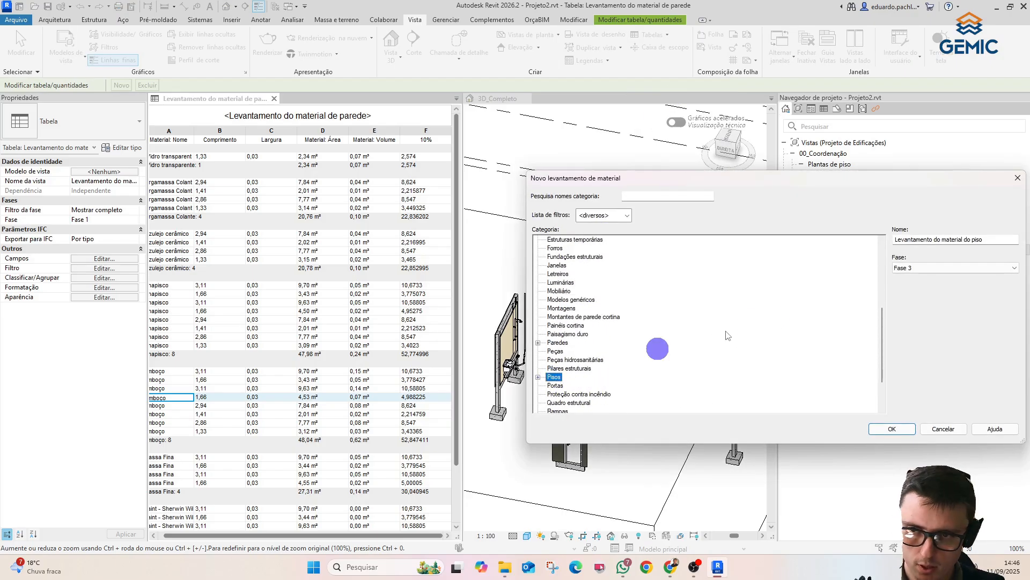
pyautogui.click(923, 267)
pyautogui.click(926, 292)
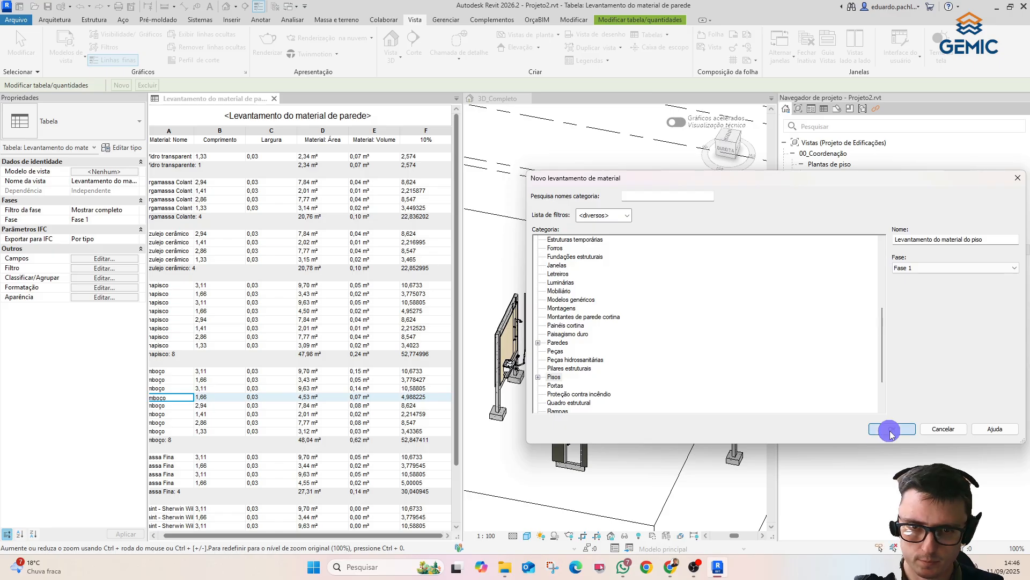
pyautogui.click(901, 429)
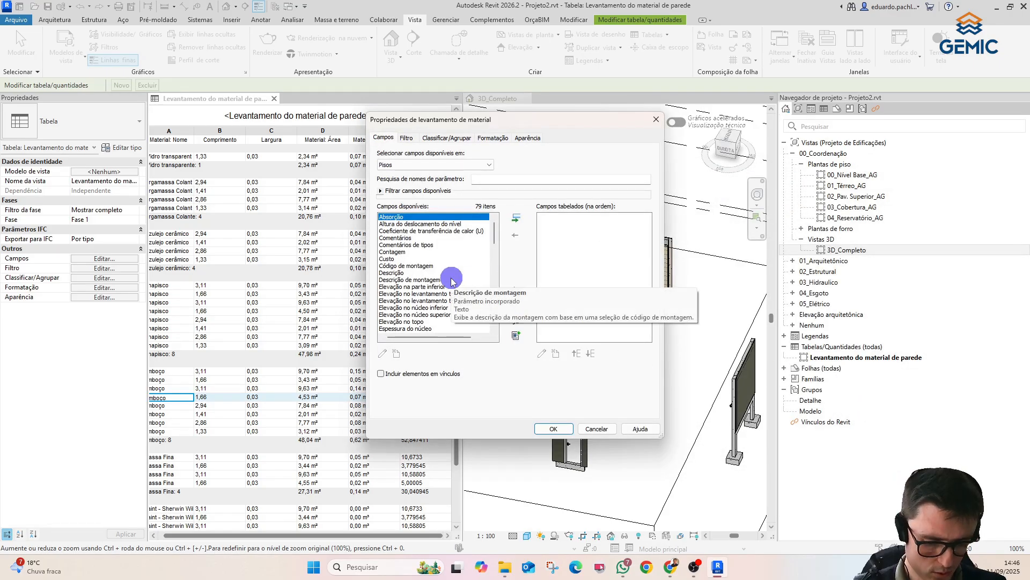
# - Add the fields Material: Nome, Material: Área and Material: Volume to the floor takeoff and generate it
pyautogui.scroll(-6, 453, 285)
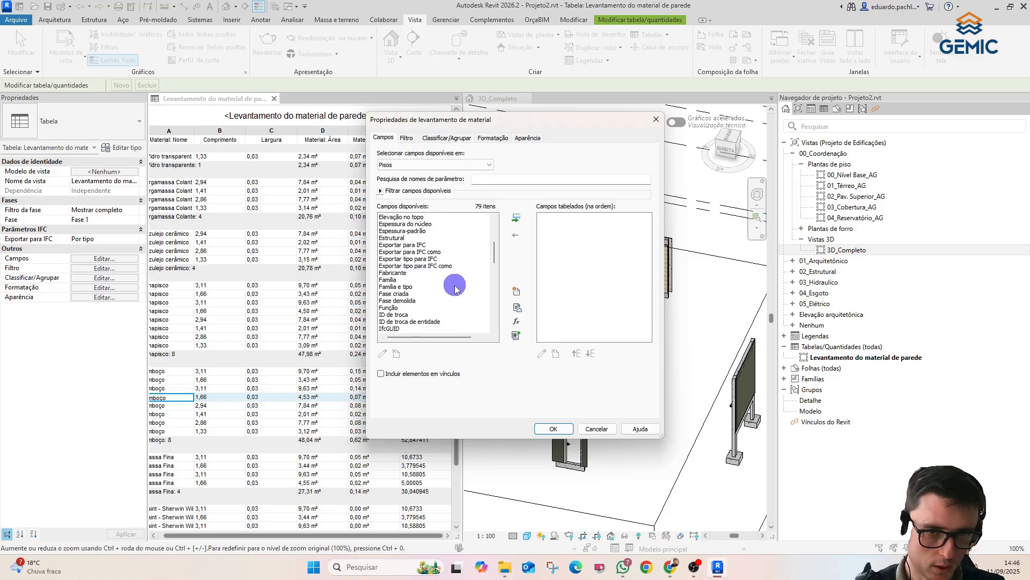
pyautogui.scroll(-3, 455, 287)
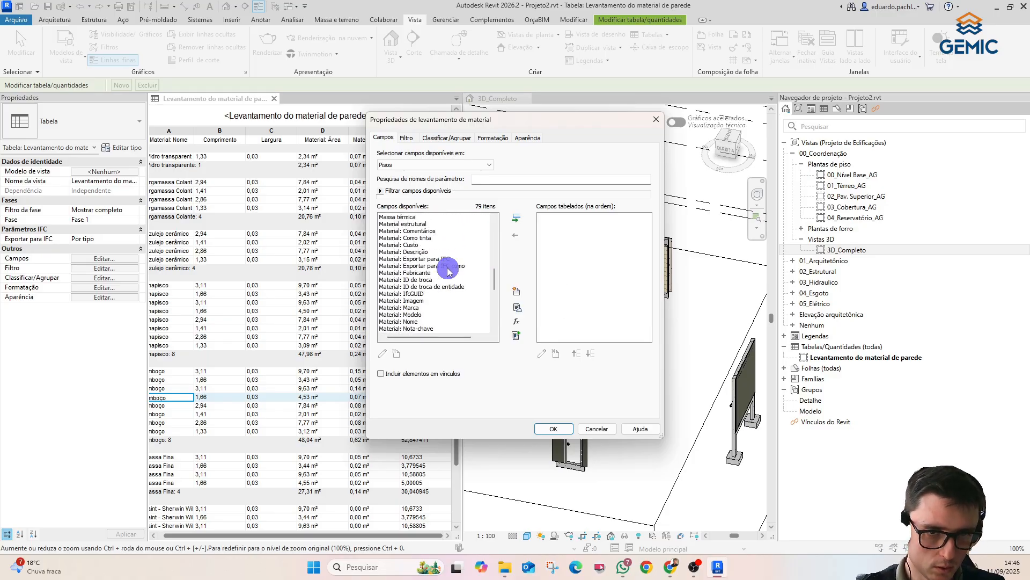
pyautogui.doubleClick(417, 322)
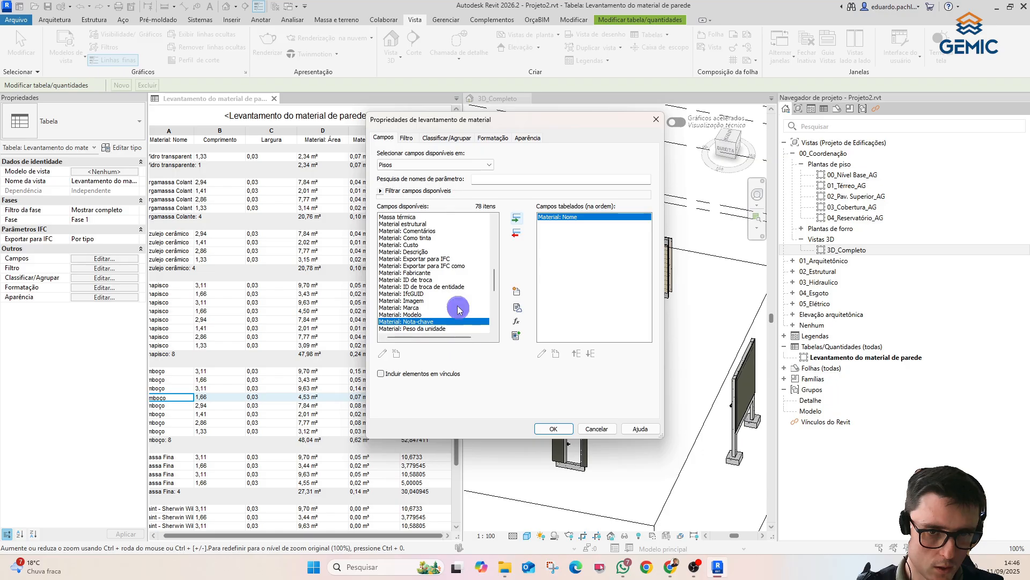
pyautogui.scroll(-2, 458, 300)
pyautogui.click(428, 315)
pyautogui.click(517, 218)
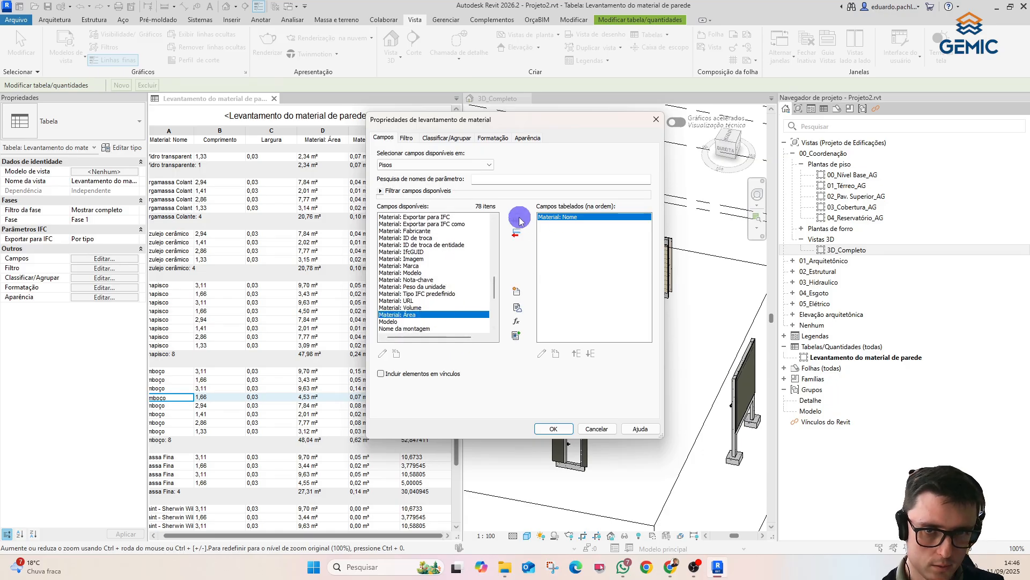
pyautogui.click(424, 307)
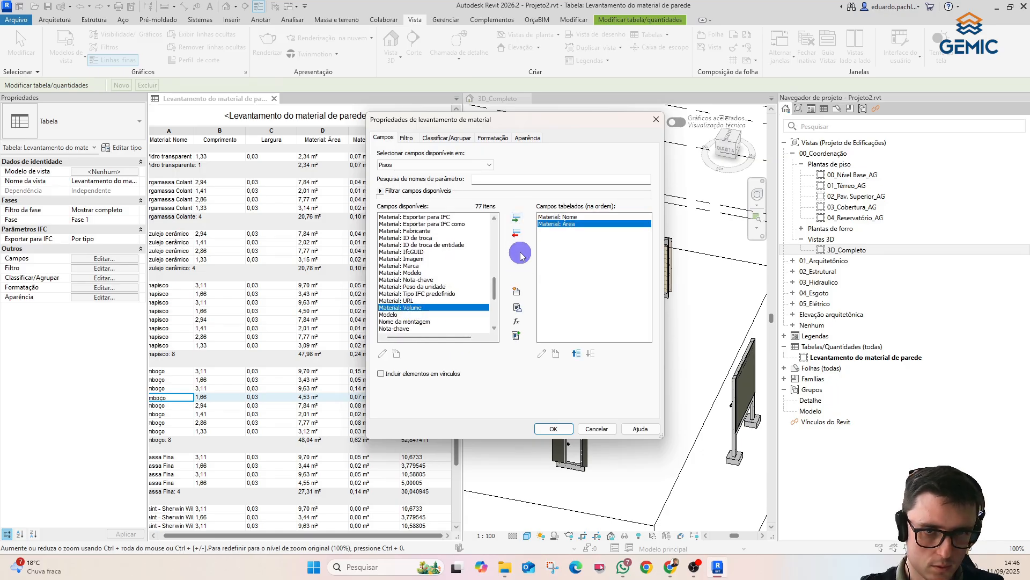
pyautogui.click(516, 217)
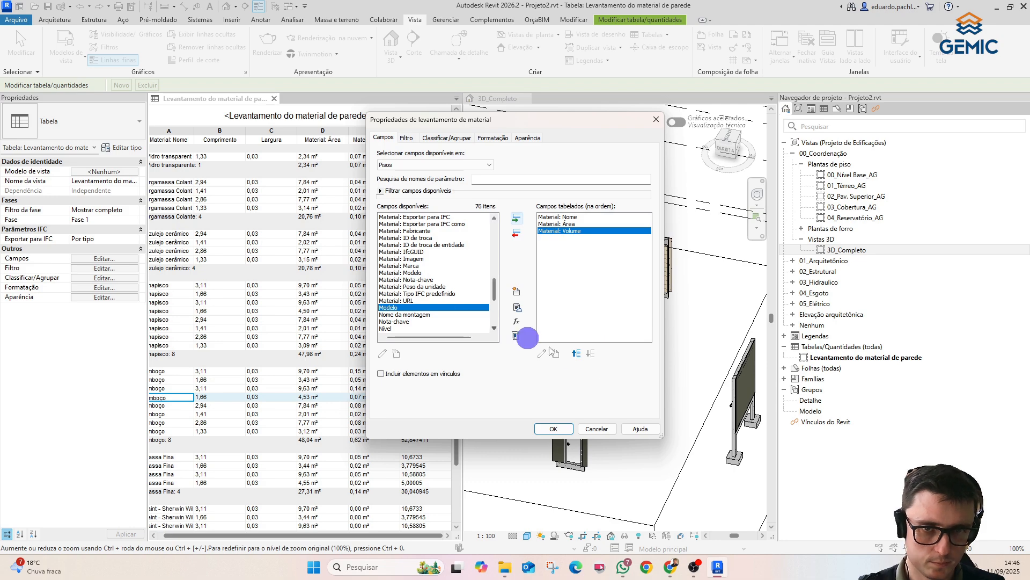
pyautogui.click(556, 430)
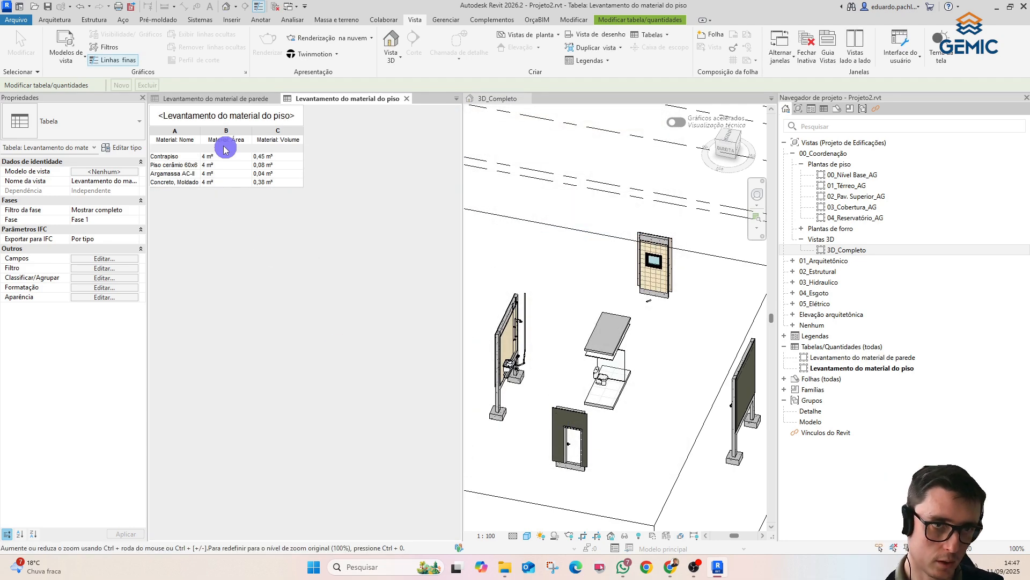
# - Widen the Material: Nome column to show the full material names, and look at the takeoff's filter settings without changing them
pyautogui.moveTo(201, 131); pyautogui.dragTo(232, 131)
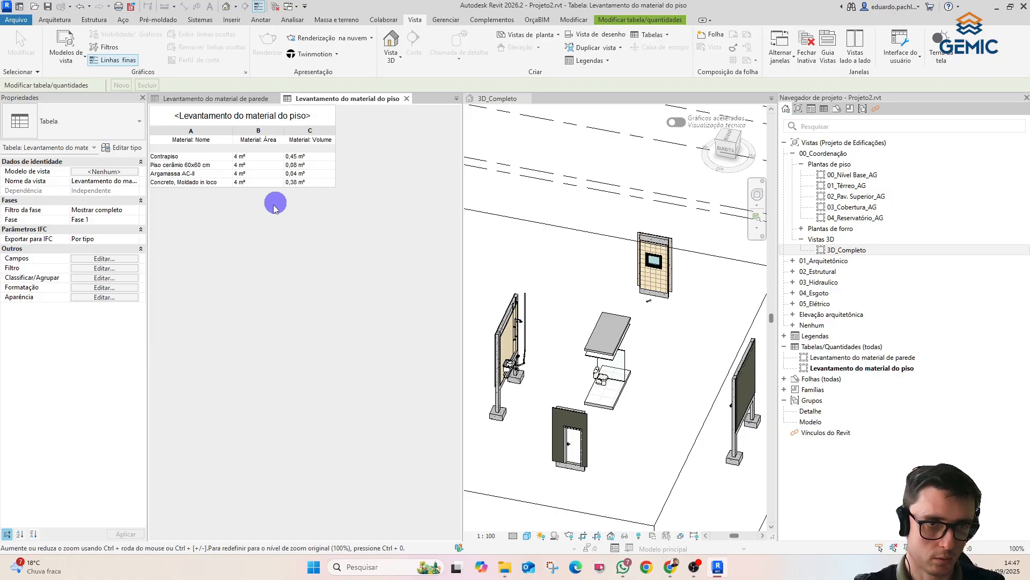
pyautogui.click(107, 269)
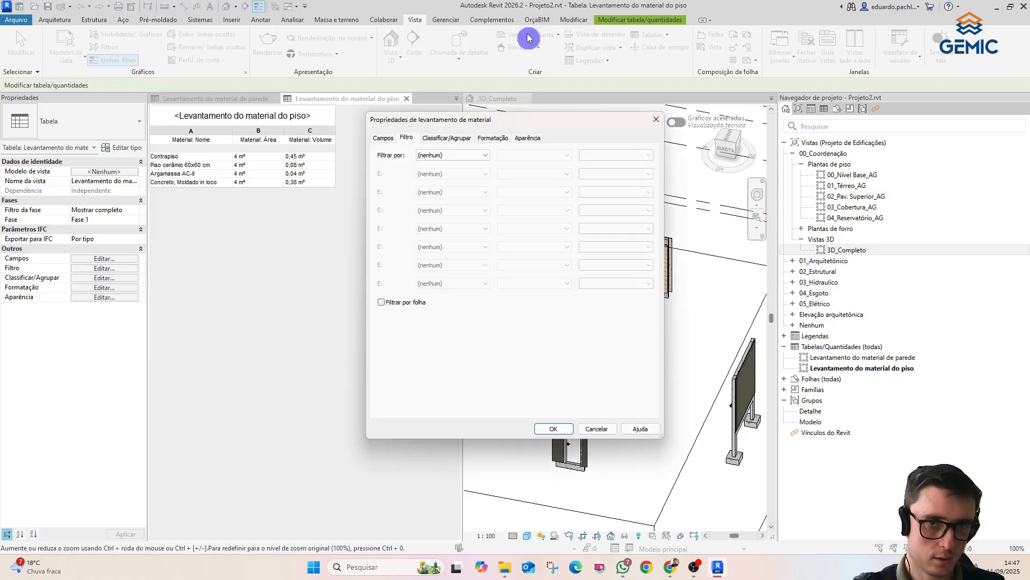
pyautogui.click(596, 429)
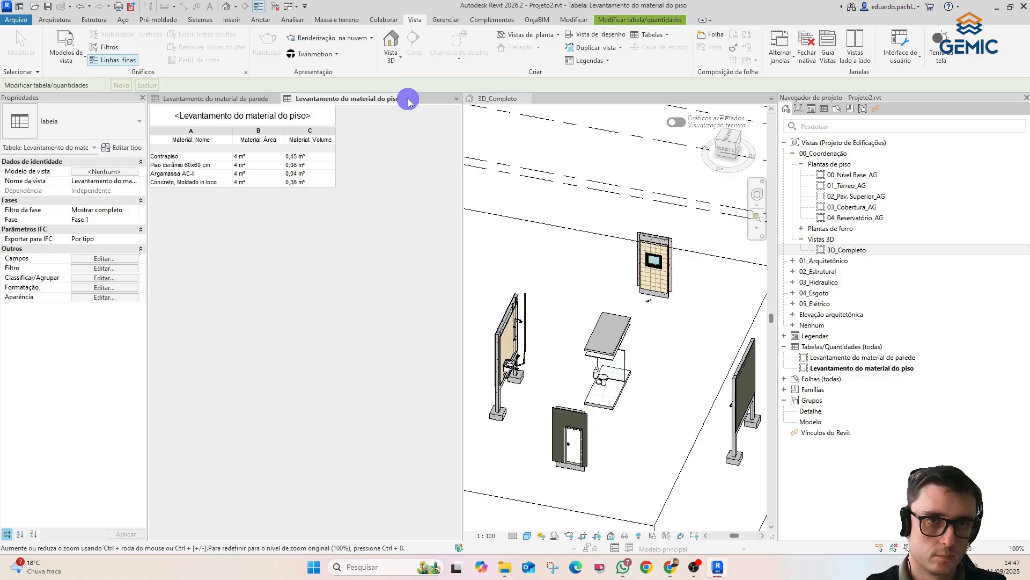
# - Create a new building component schedule for the Portas category in Fase 1
pyautogui.click(661, 36)
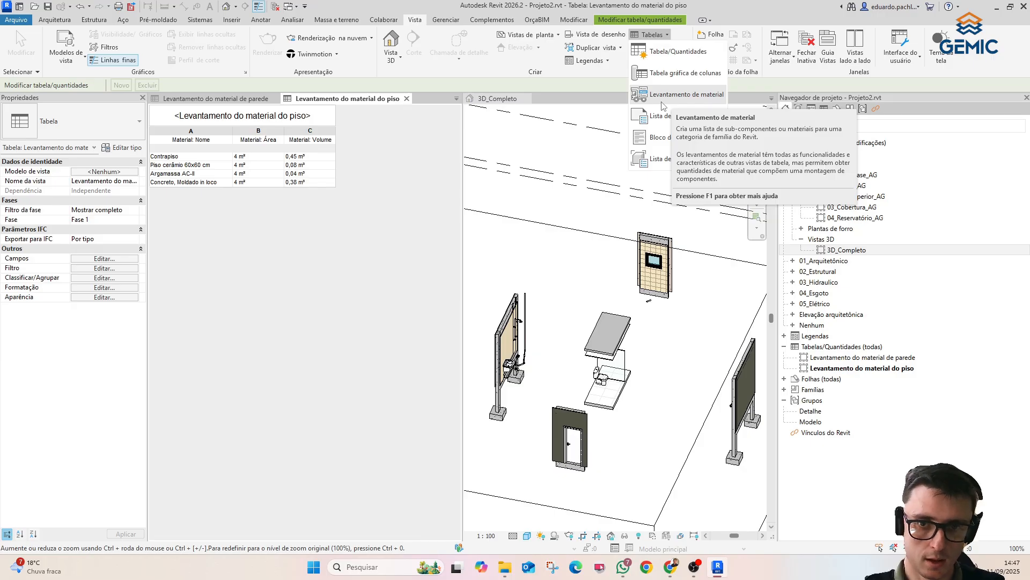
pyautogui.click(657, 47)
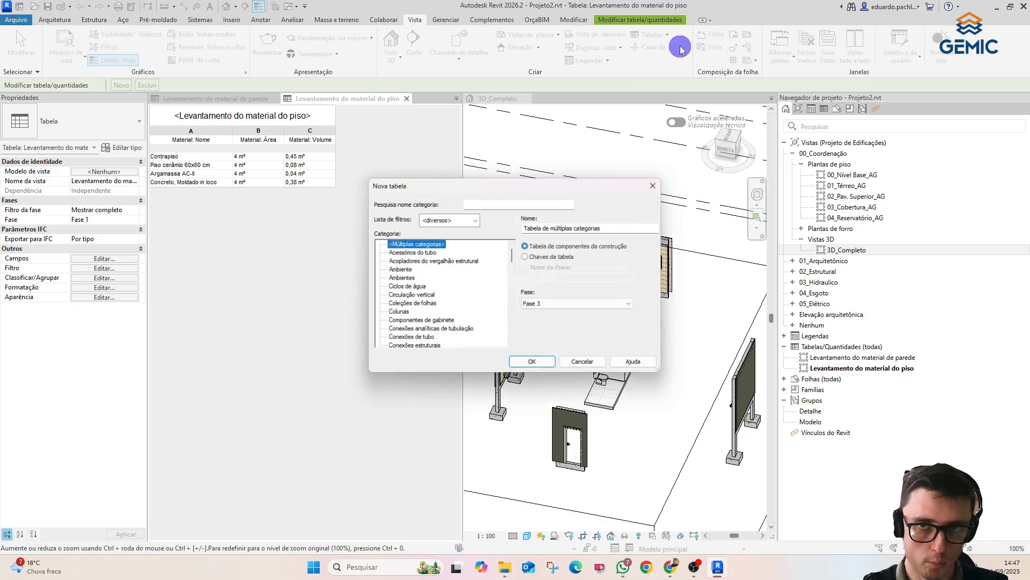
pyautogui.scroll(-10, 459, 295)
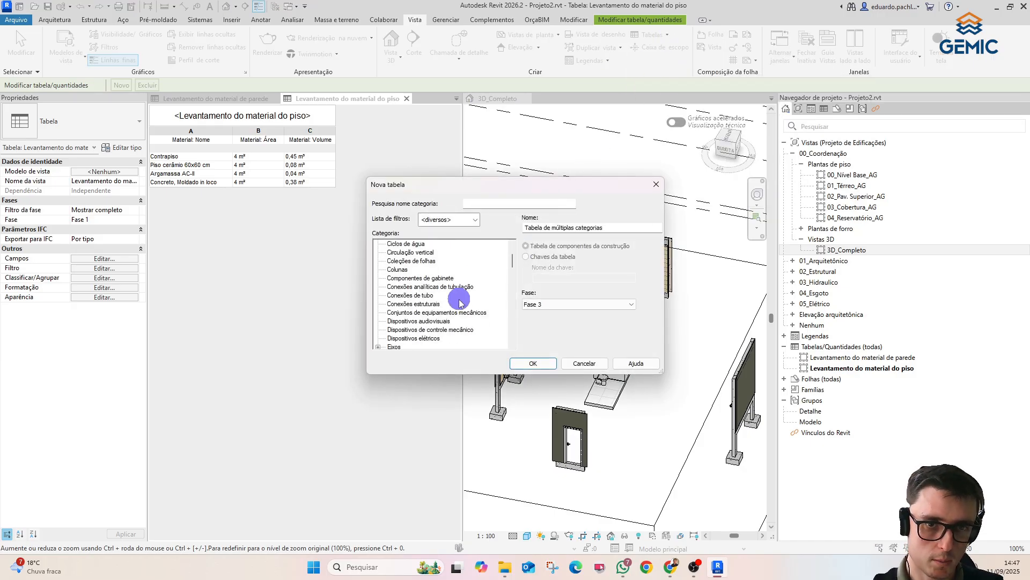
pyautogui.scroll(-10, 458, 304)
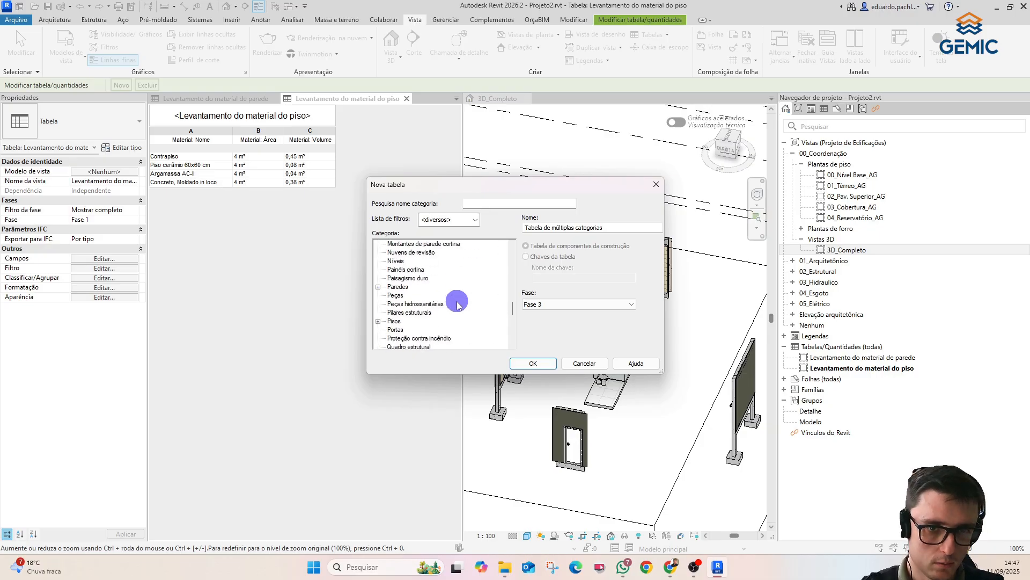
pyautogui.click(399, 330)
pyautogui.click(579, 304)
pyautogui.click(569, 317)
pyautogui.click(536, 364)
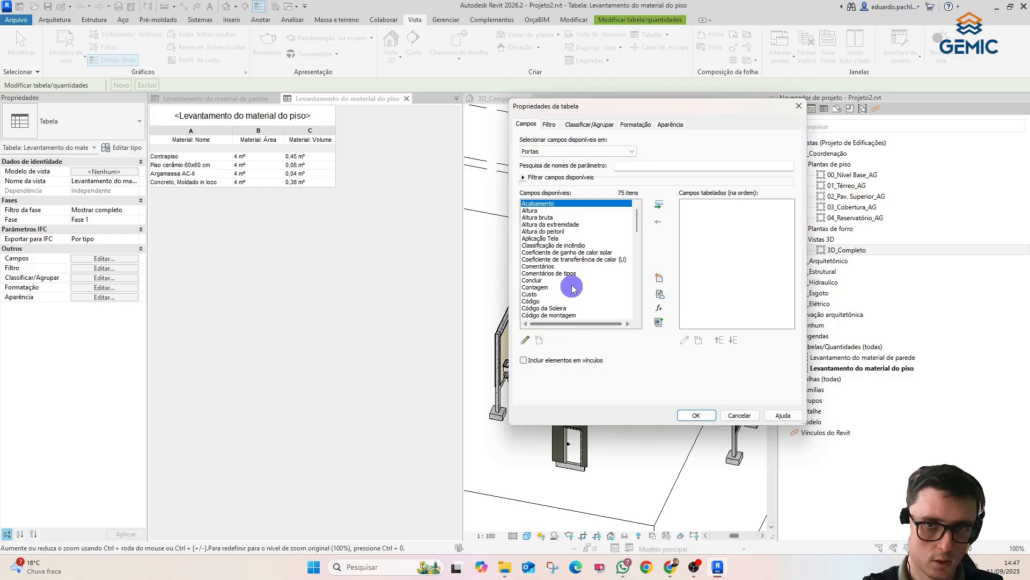
# - Add the fields Família, Largura and Altura to the door schedule, generate it, and widen the Família column to fit the family name
pyautogui.scroll(-5, 572, 284)
pyautogui.scroll(3, 571, 285)
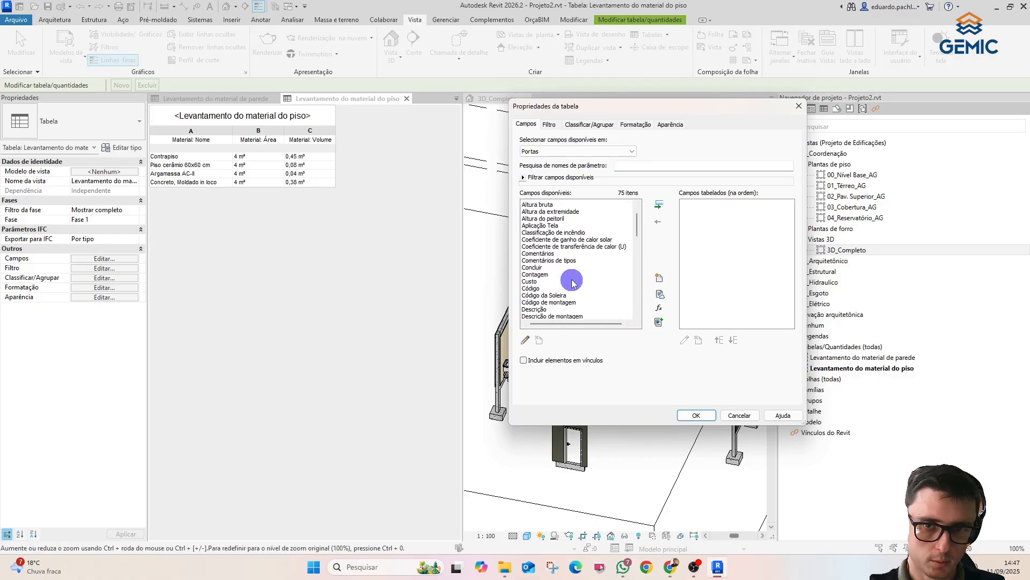
pyautogui.click(544, 317)
pyautogui.click(660, 204)
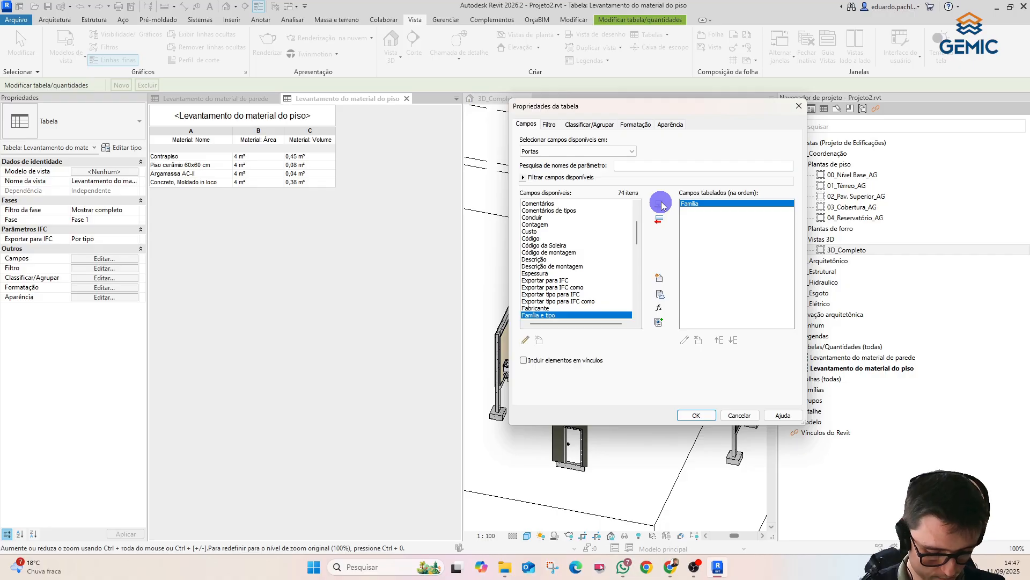
pyautogui.scroll(3, 593, 269)
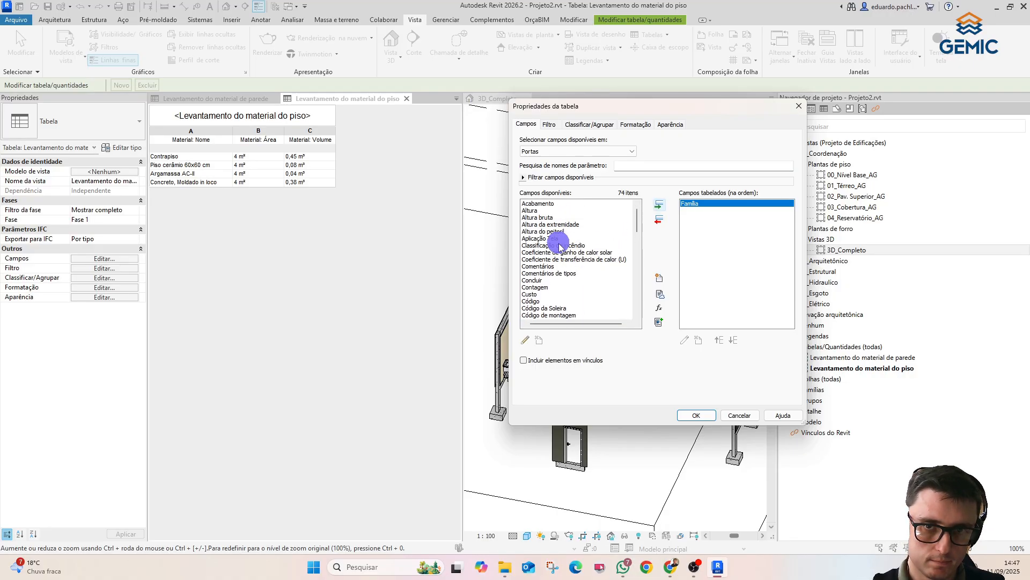
pyautogui.scroll(-7, 569, 271)
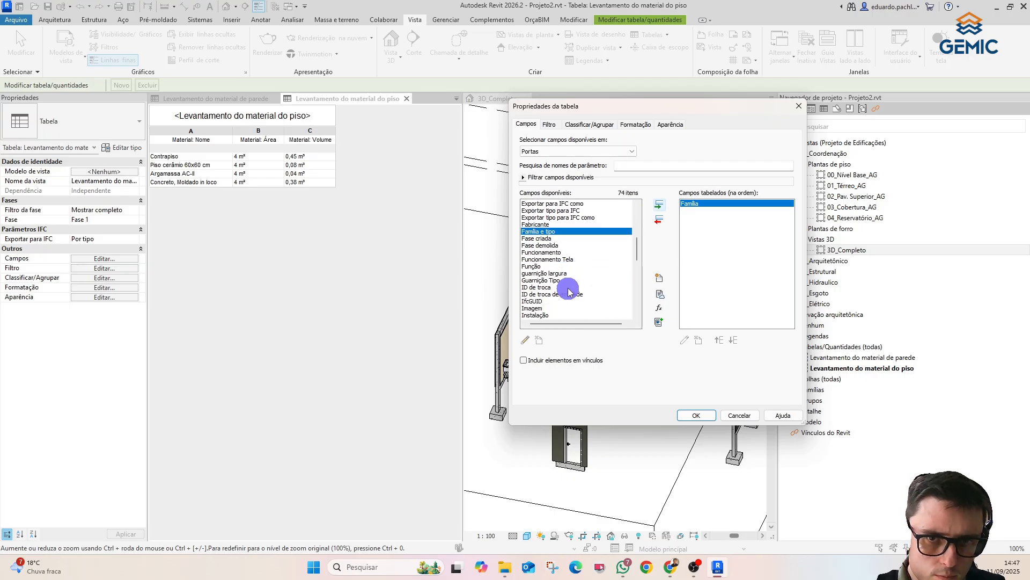
pyautogui.scroll(-1, 569, 291)
pyautogui.click(564, 301)
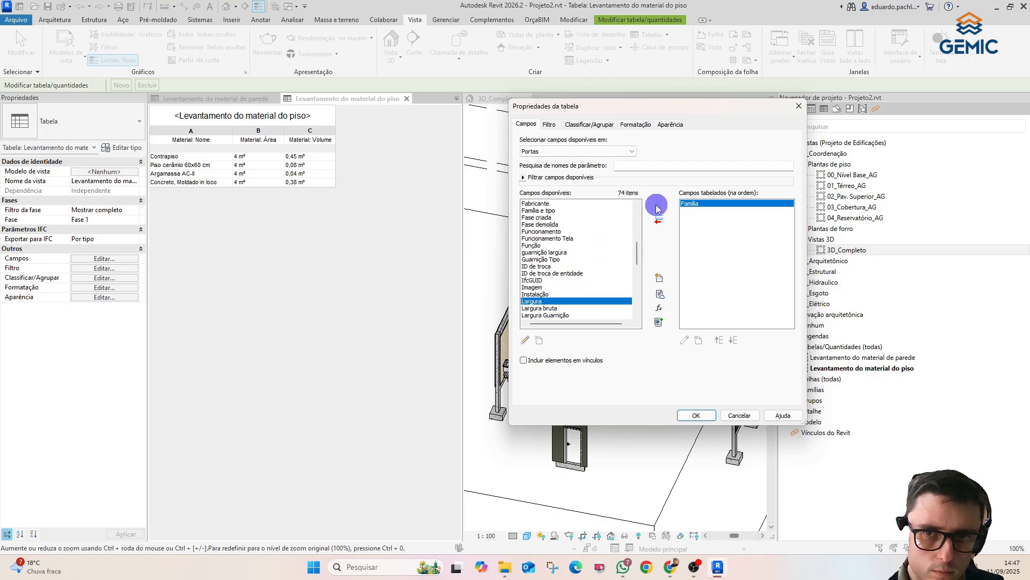
pyautogui.click(657, 208)
pyautogui.scroll(8, 597, 273)
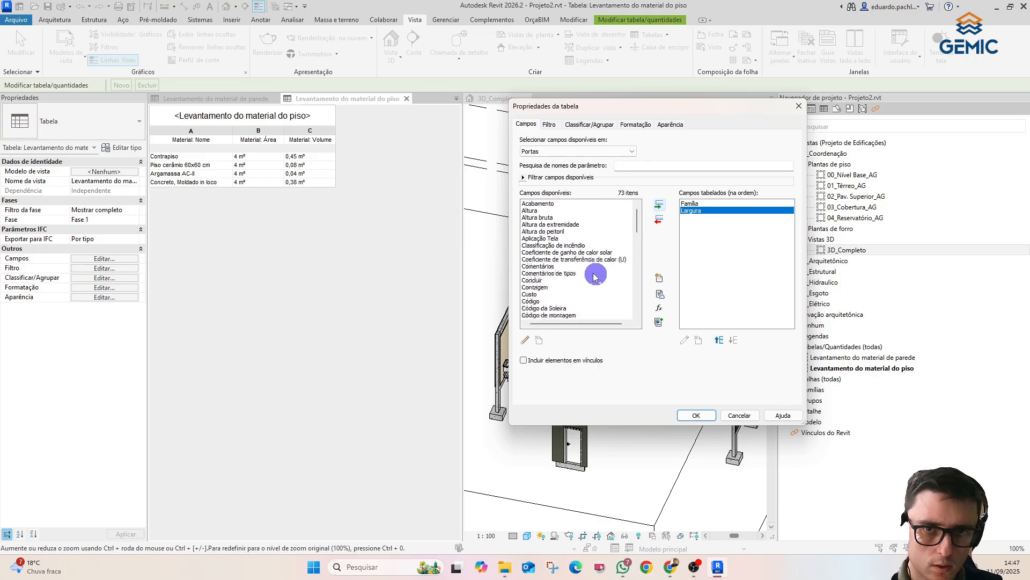
pyautogui.click(547, 211)
pyautogui.click(659, 206)
pyautogui.click(702, 418)
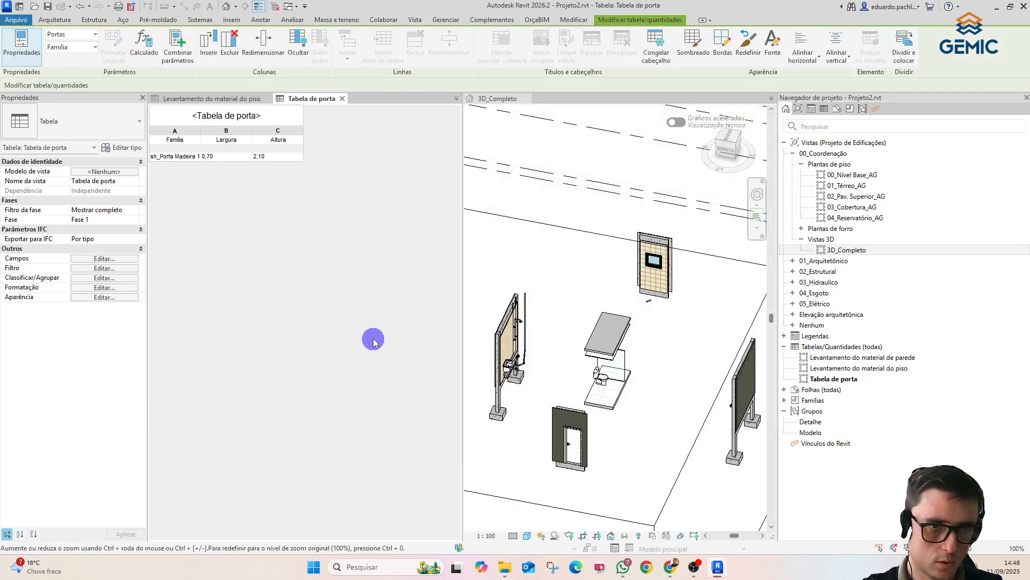
pyautogui.moveTo(201, 128); pyautogui.dragTo(239, 131)
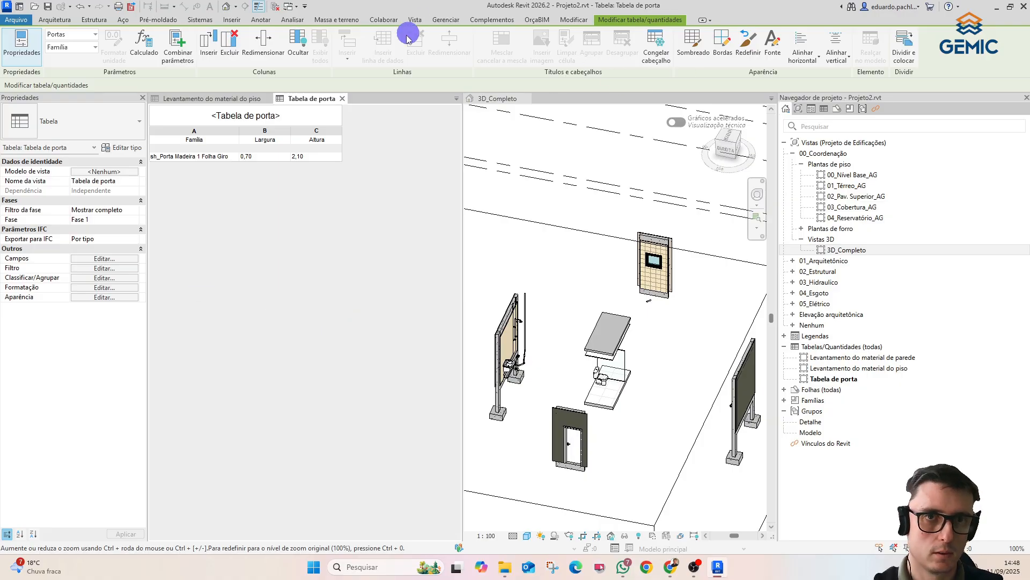
# - Create a new building component schedule for the Janelas category in Fase 1
pyautogui.click(417, 19)
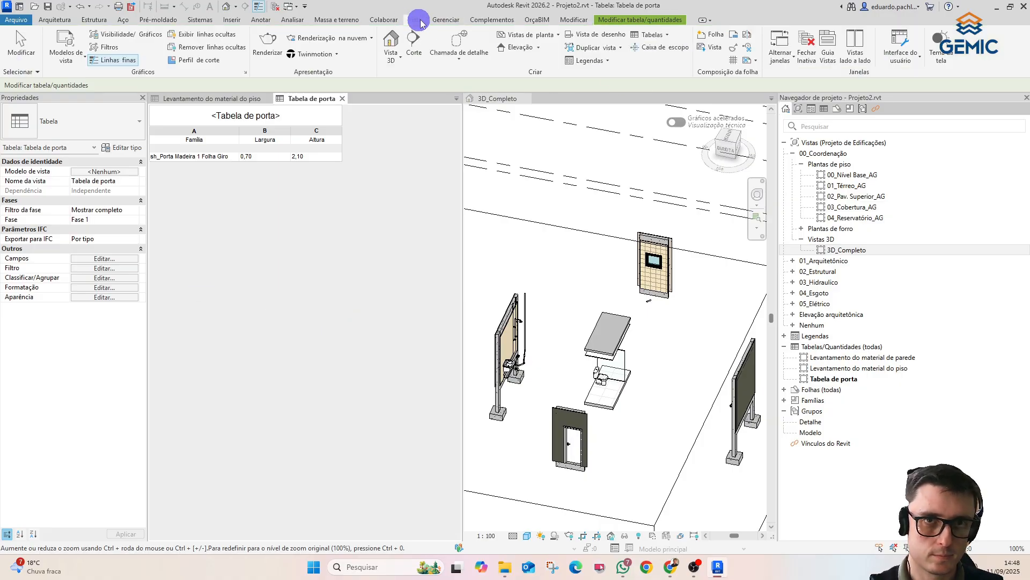
pyautogui.click(650, 35)
pyautogui.click(662, 47)
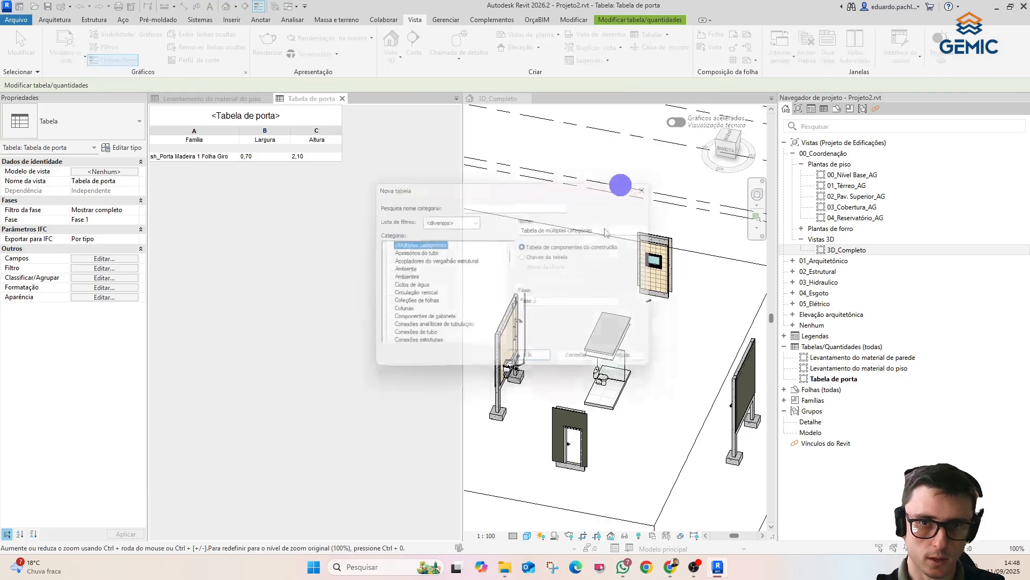
pyautogui.scroll(-15, 444, 351)
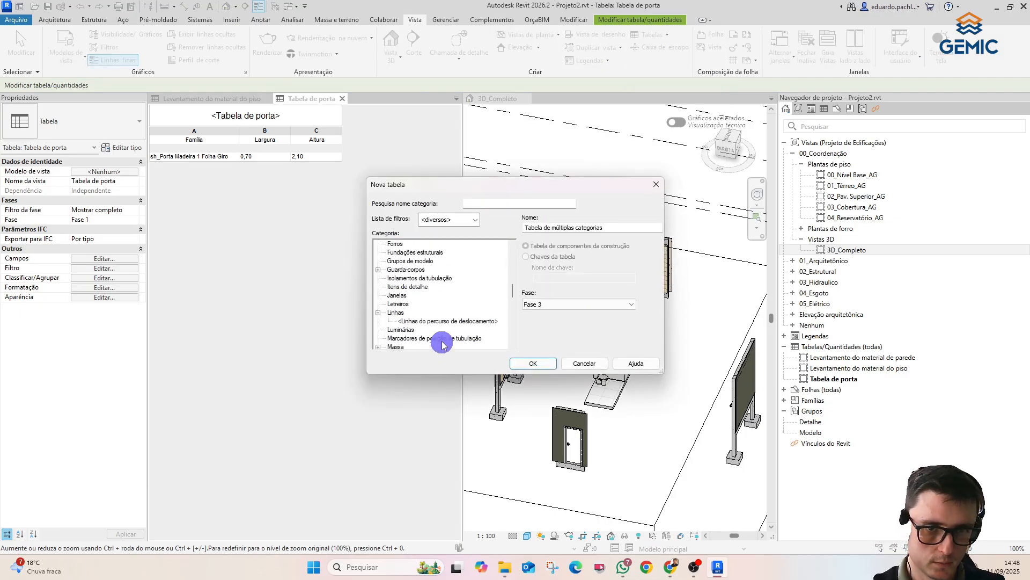
pyautogui.click(401, 296)
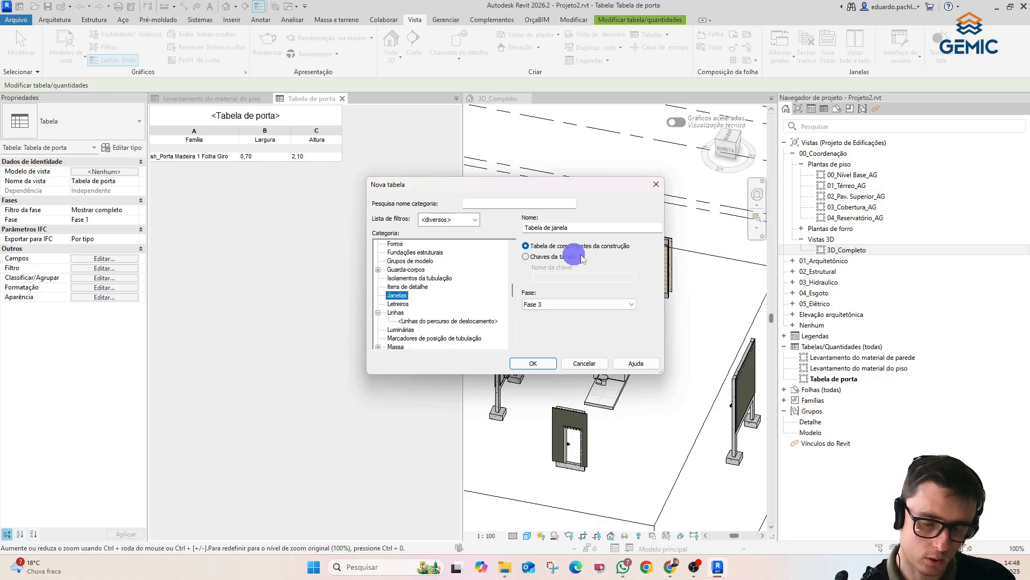
pyautogui.click(574, 304)
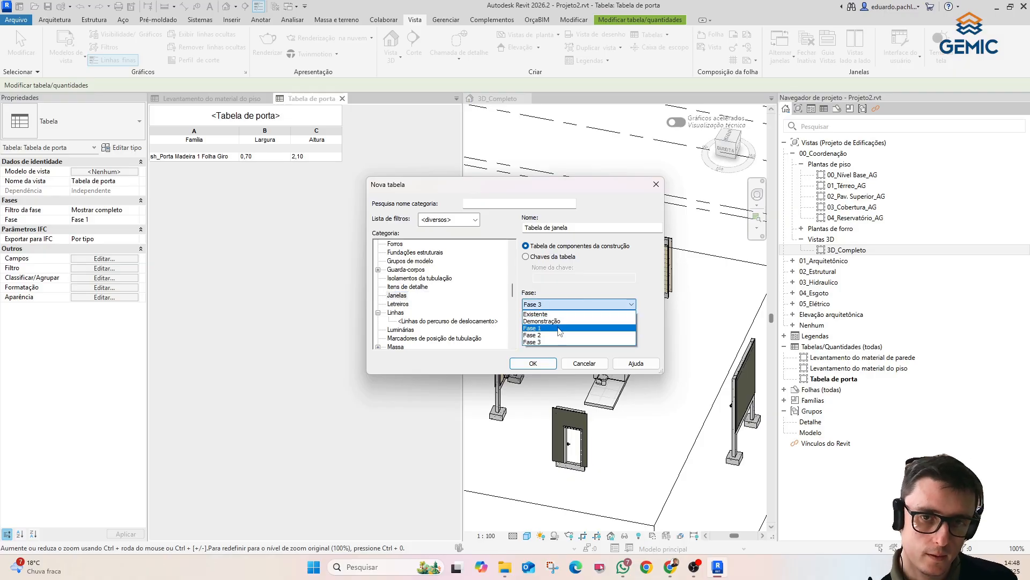
pyautogui.click(559, 328)
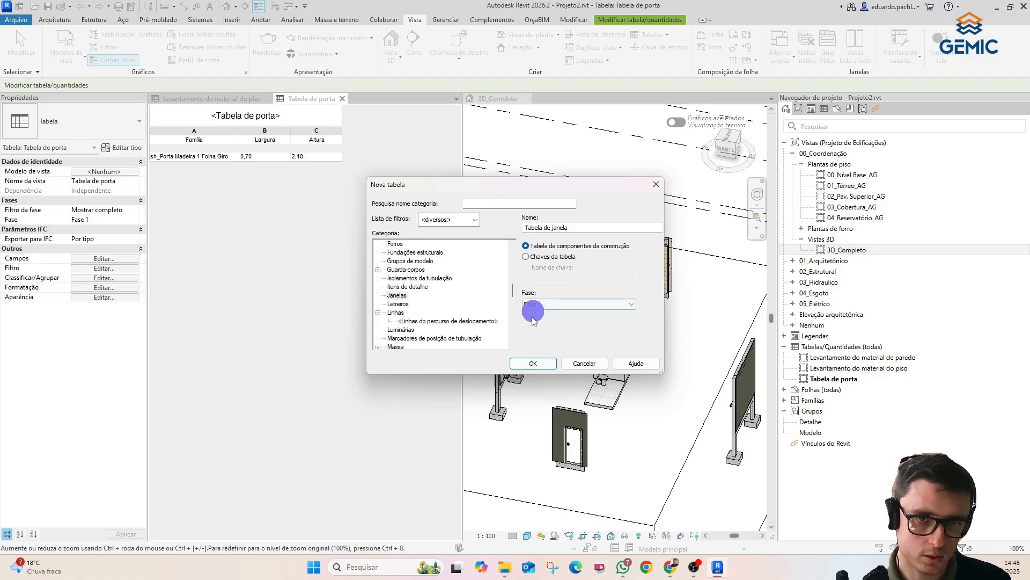
pyautogui.click(531, 364)
# - Add the Família field to the window schedule
pyautogui.scroll(-15, 574, 256)
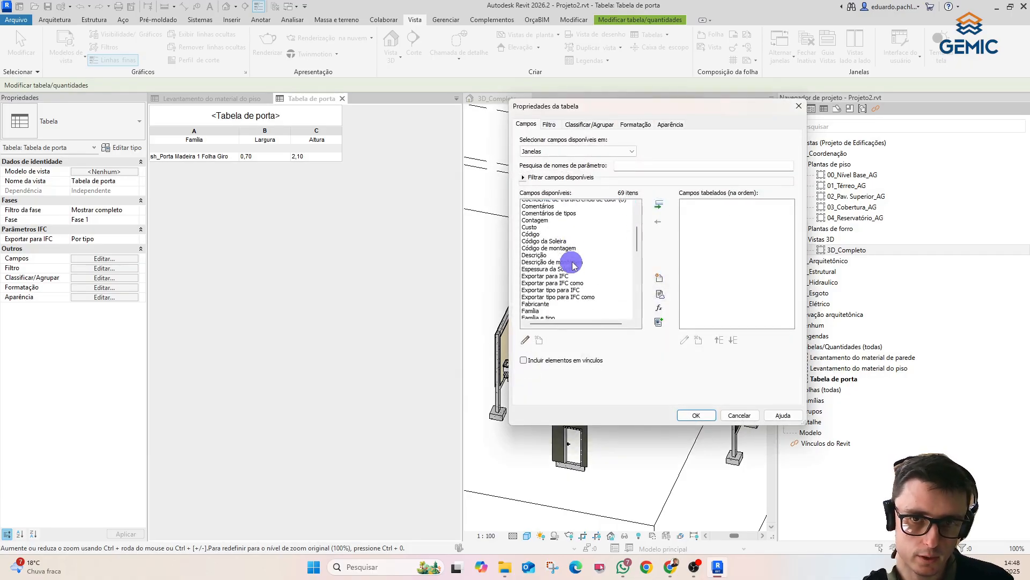
pyautogui.scroll(15, 573, 257)
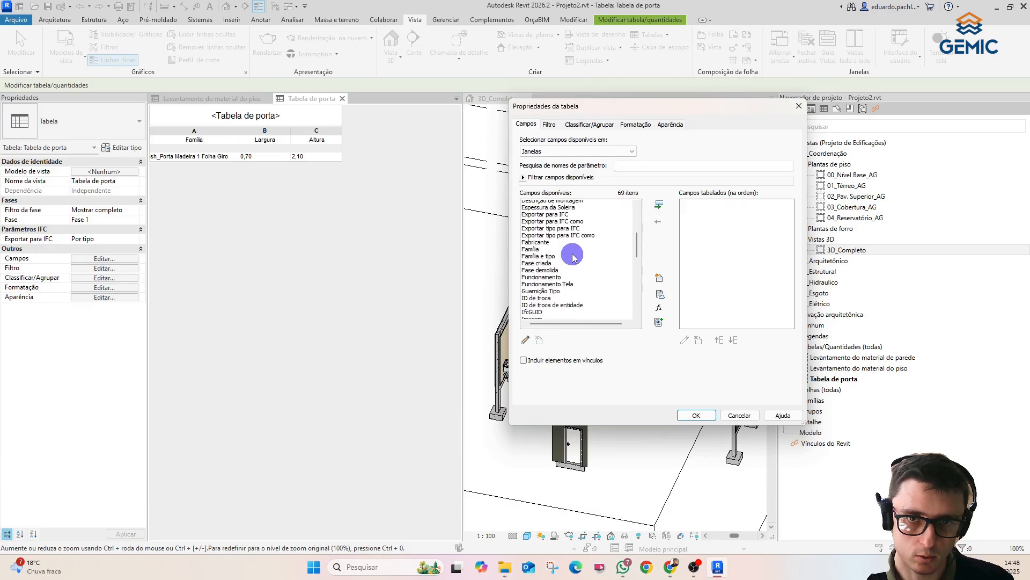
pyautogui.scroll(-10, 562, 231)
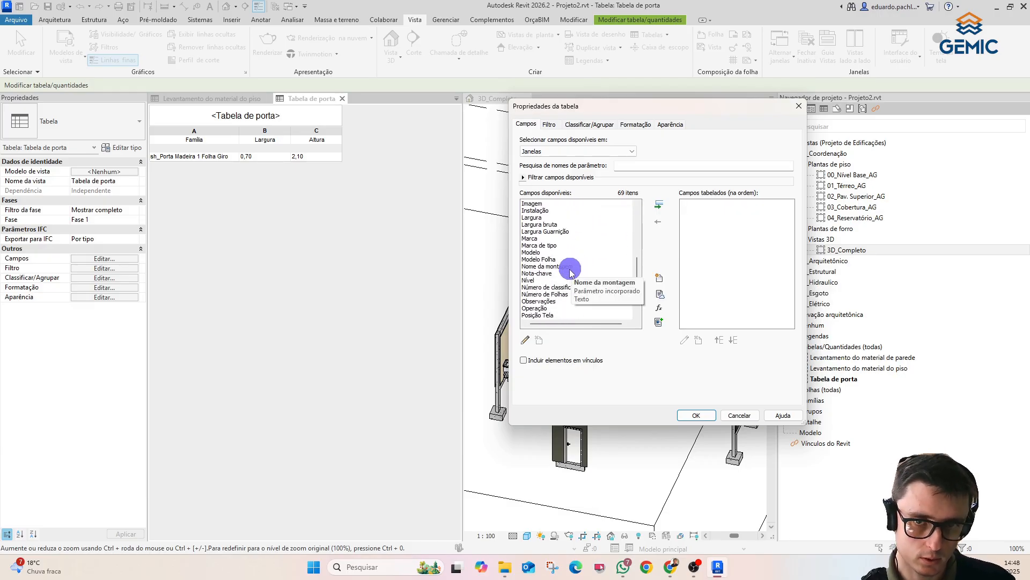
pyautogui.scroll(3, 570, 272)
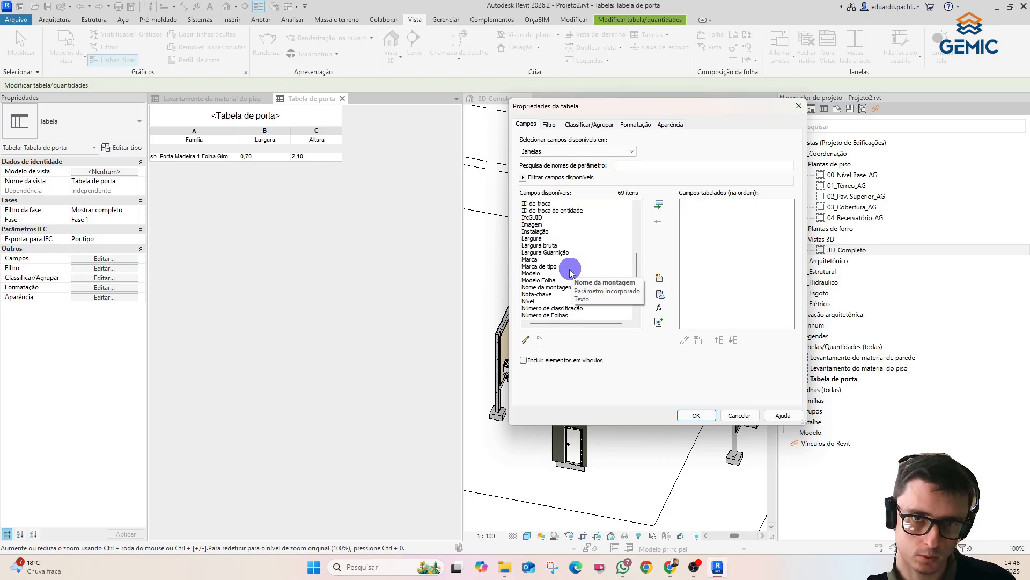
pyautogui.scroll(3, 569, 272)
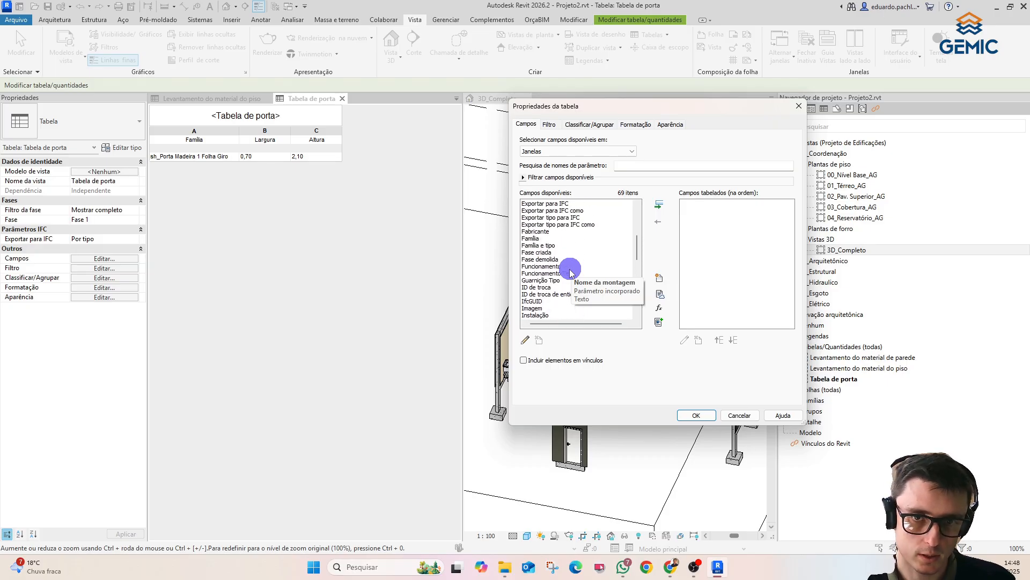
pyautogui.scroll(3, 570, 272)
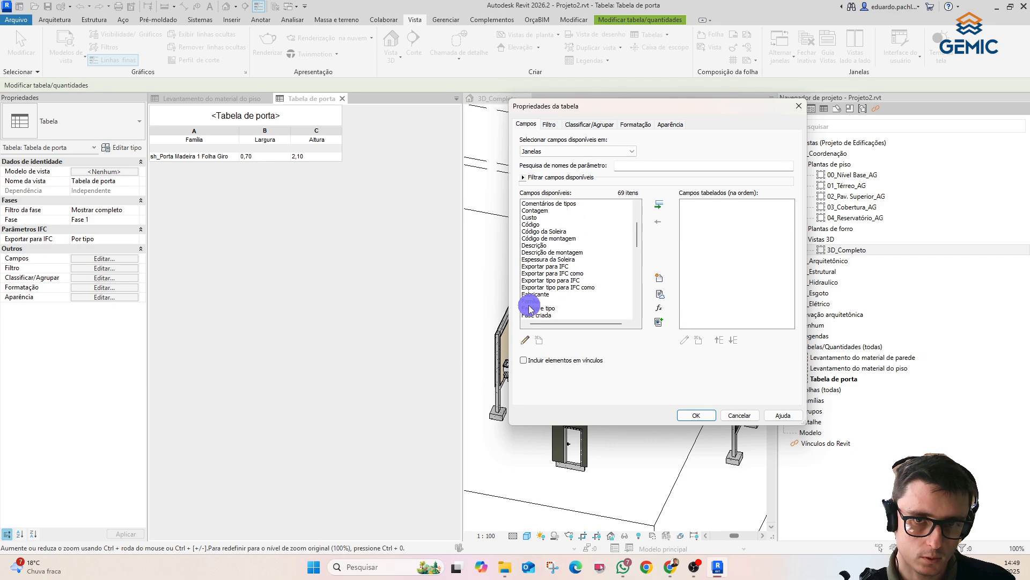
pyautogui.click(534, 303)
pyautogui.click(659, 204)
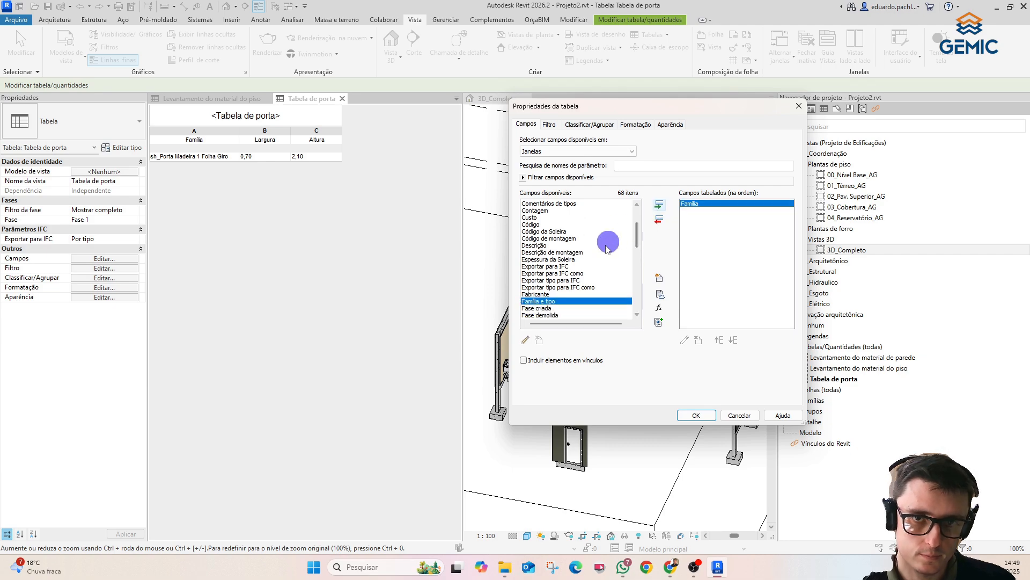
# - Add the fields Largura, Altura and Altura do peitoril to the window schedule after Família, and generate the table
pyautogui.scroll(3, 590, 272)
pyautogui.scroll(-5, 590, 274)
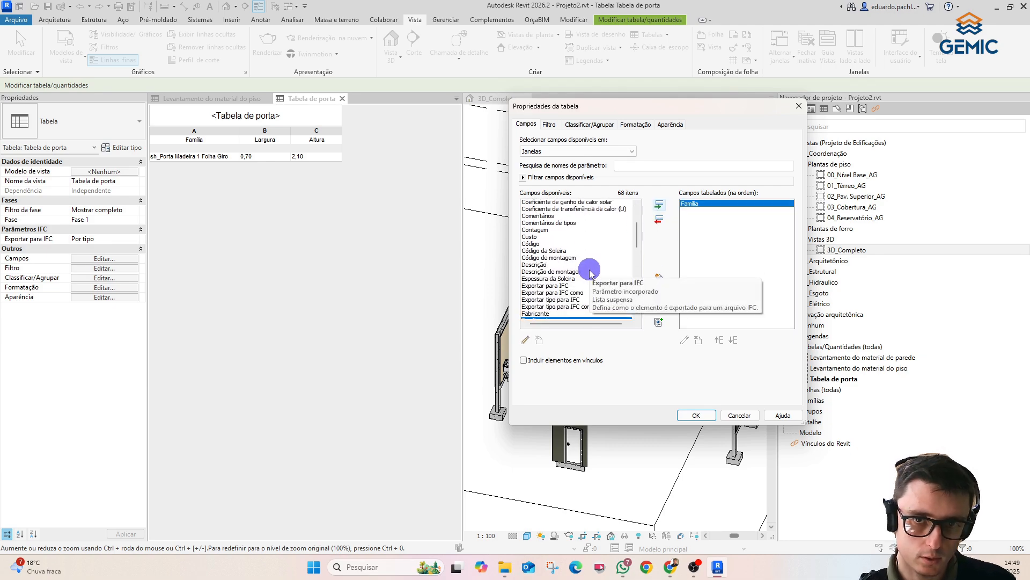
pyautogui.scroll(-2, 589, 273)
pyautogui.click(558, 294)
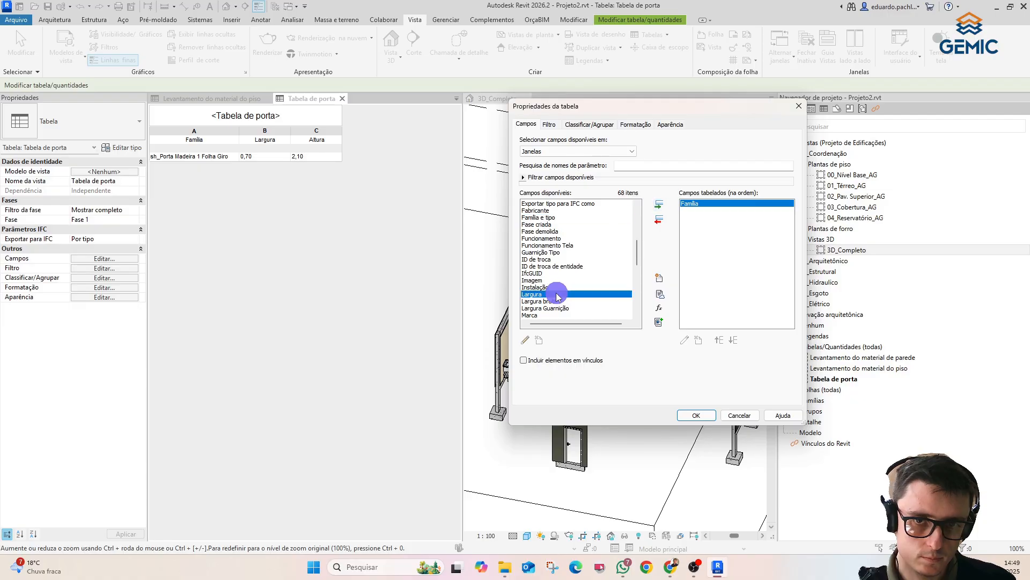
pyautogui.click(660, 206)
pyautogui.scroll(10, 527, 258)
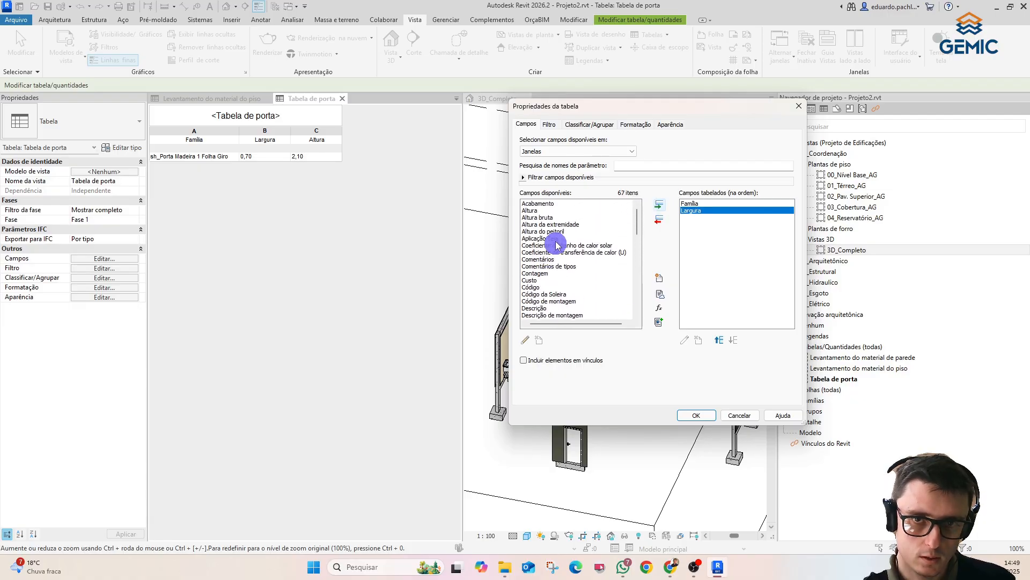
pyautogui.click(539, 211)
pyautogui.click(659, 205)
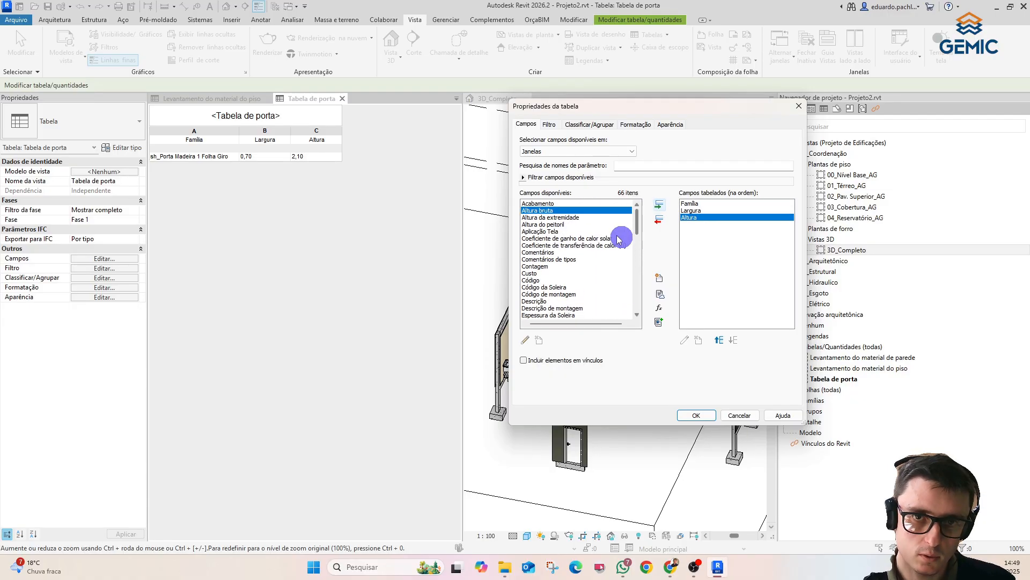
pyautogui.click(575, 225)
pyautogui.click(659, 205)
pyautogui.click(698, 416)
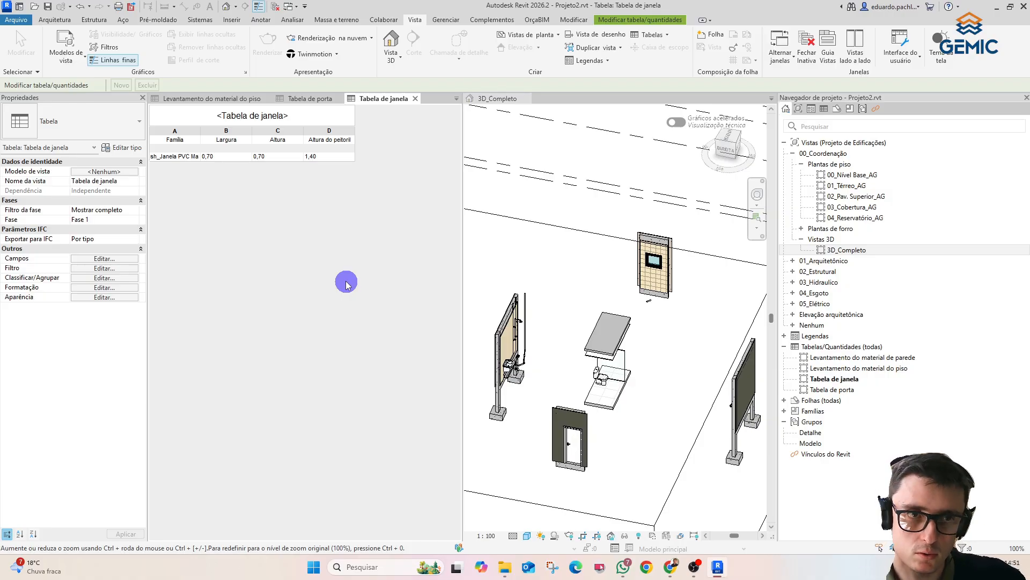
# - Look through the fields available for the window schedule without changing its field selection
pyautogui.click(102, 263)
pyautogui.scroll(-5, 611, 249)
pyautogui.scroll(-6, 610, 254)
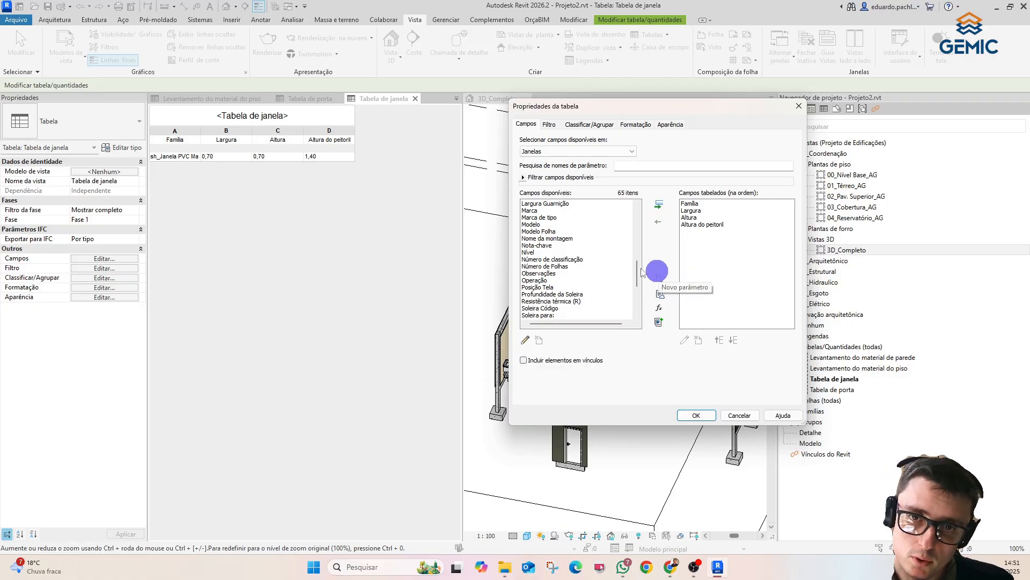
pyautogui.scroll(-5, 584, 276)
pyautogui.scroll(15, 584, 277)
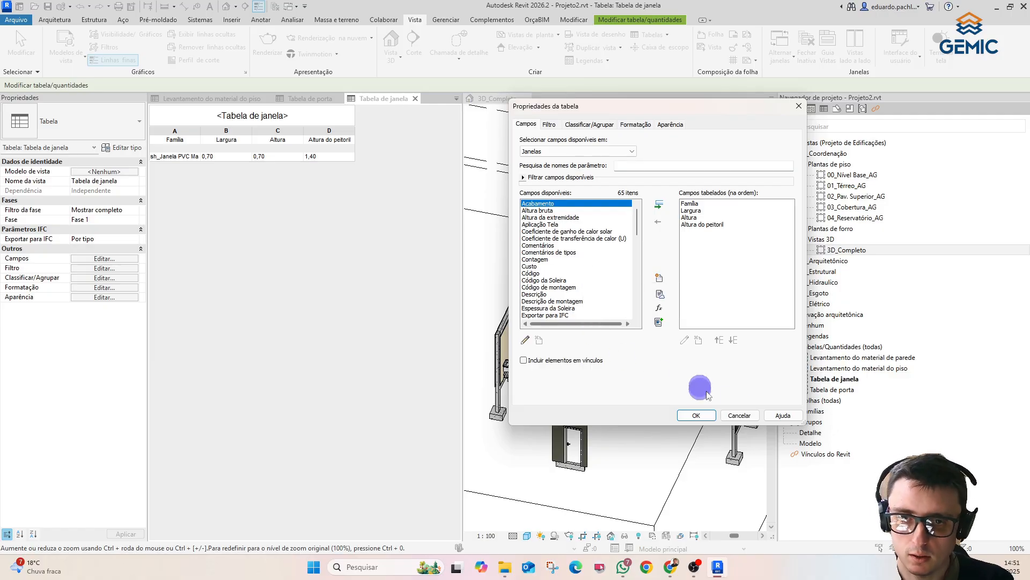
pyautogui.click(740, 414)
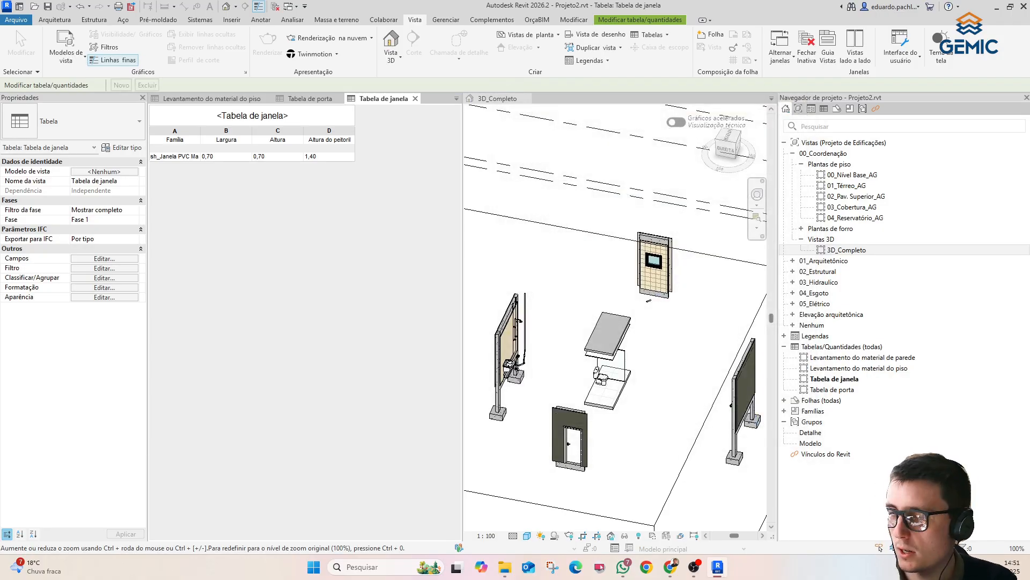